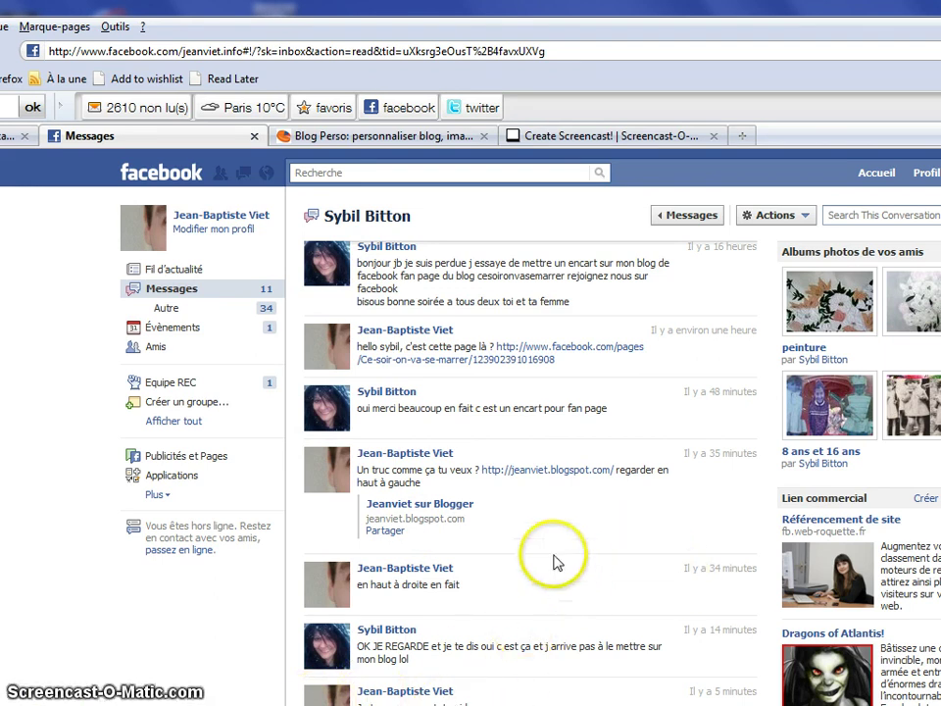
- View the example fan boxes in the sidebars of the Jeanviet Blogger site and the Jeanviet Blog Perso site
{"action": "left_click", "coordinate": [536, 473]}
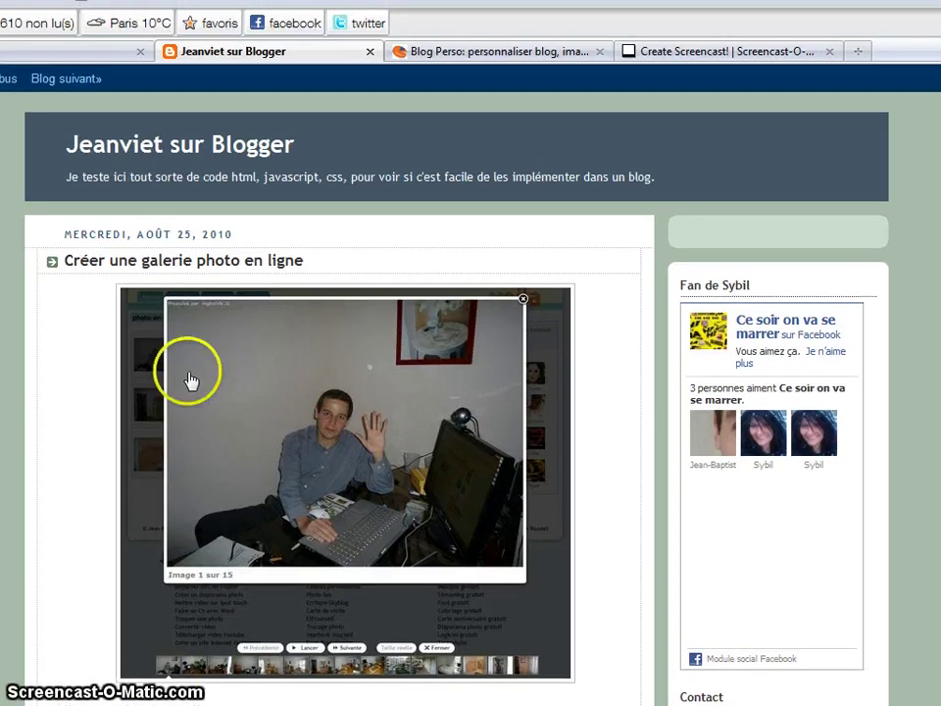
{"action": "left_click", "coordinate": [415, 58]}
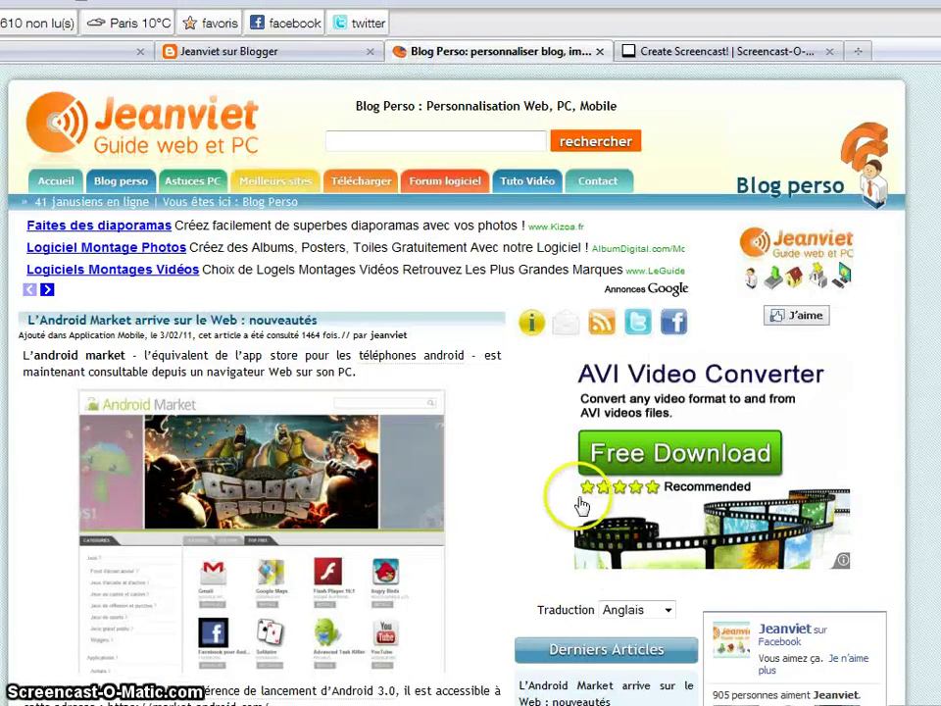
{"action": "scroll", "coordinate": [583, 500], "scroll_direction": "down", "scroll_amount": 3}
{"action": "scroll", "coordinate": [583, 500], "scroll_direction": "down", "scroll_amount": 1}
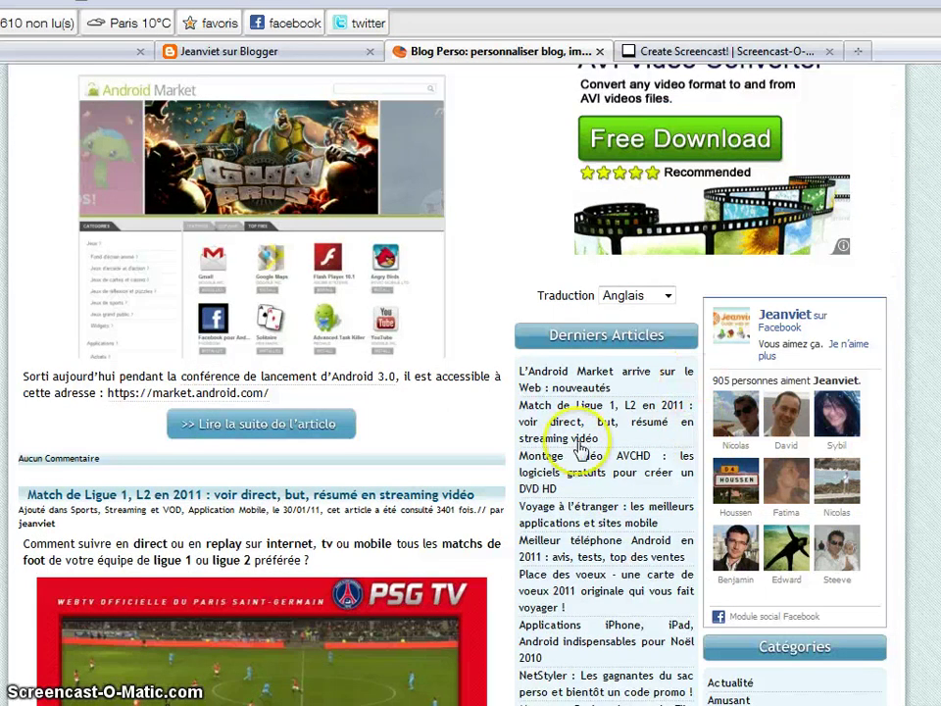
{"action": "scroll", "coordinate": [674, 442], "scroll_direction": "up", "scroll_amount": 3}
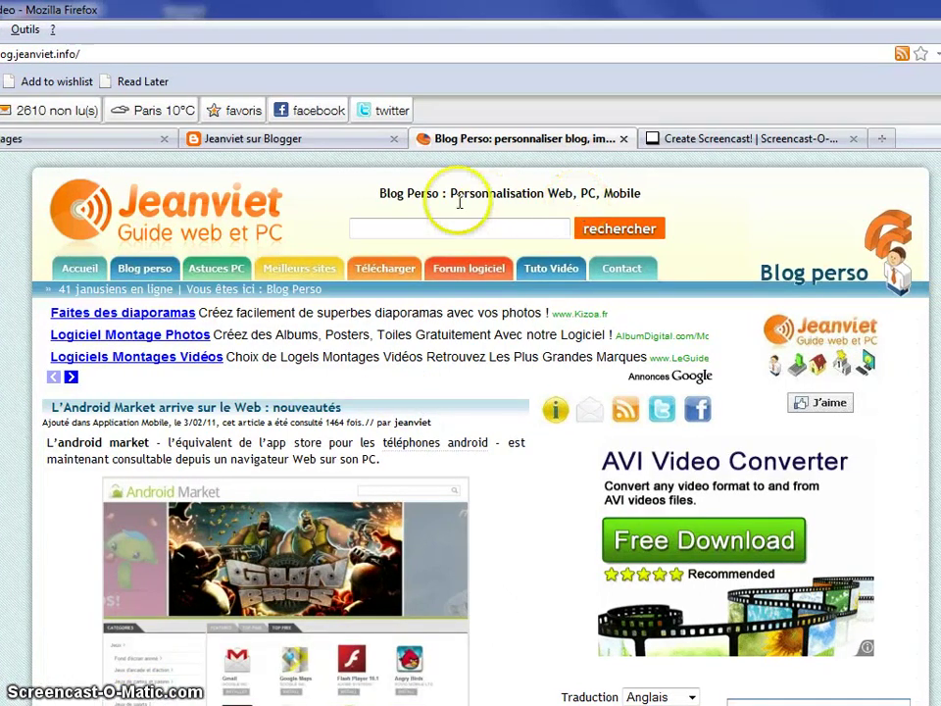
- Open the Like Box plugin configurator from the marketing options of the Jeanviet Facebook page
{"action": "left_click", "coordinate": [123, 143]}
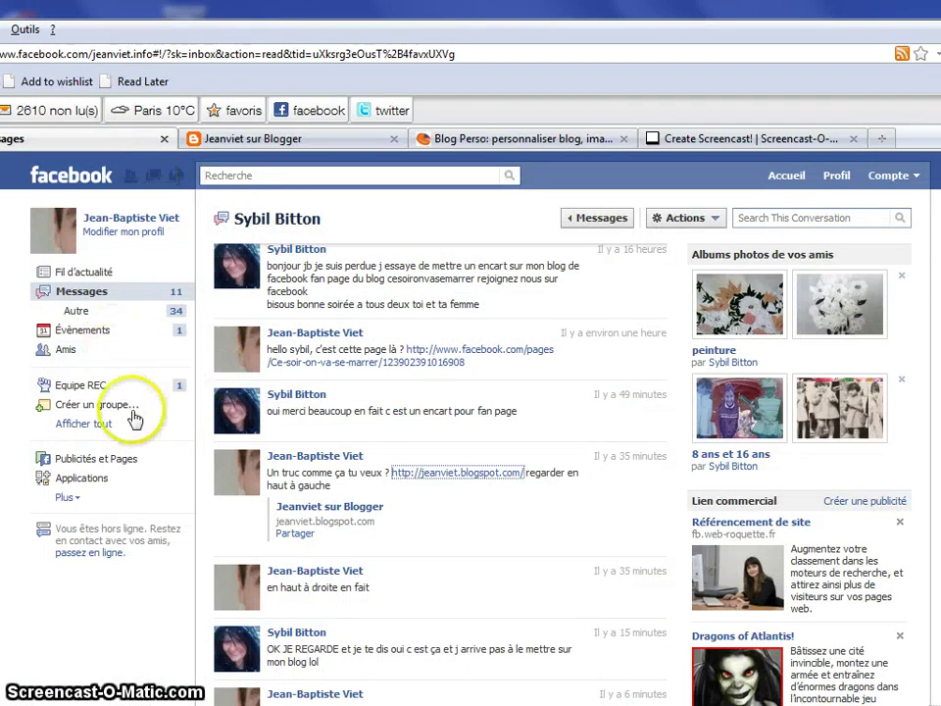
{"action": "left_click", "coordinate": [107, 459]}
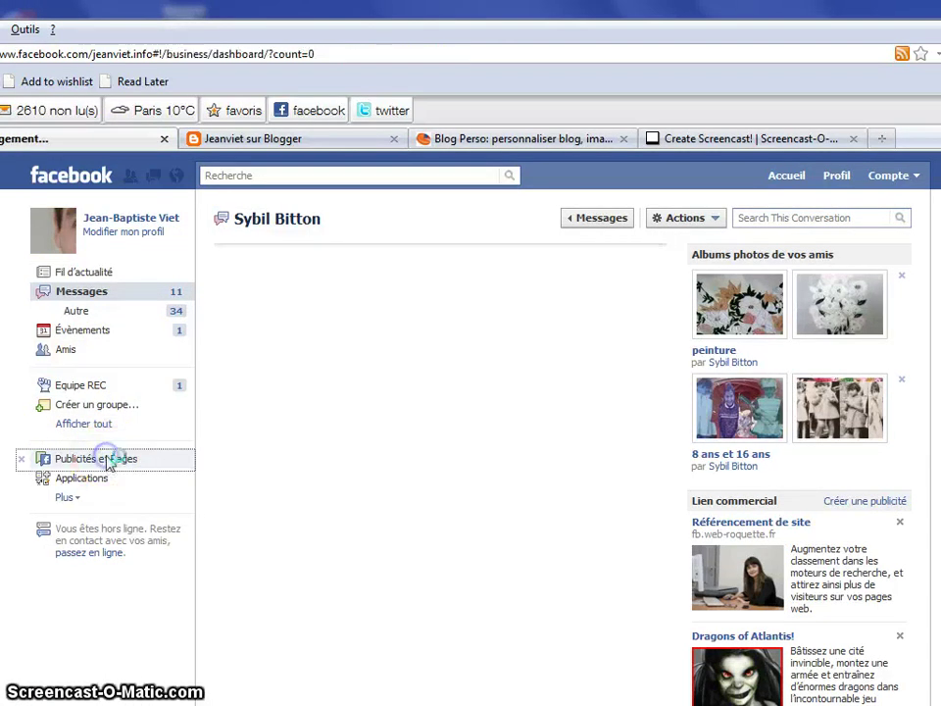
{"action": "left_click", "coordinate": [135, 327]}
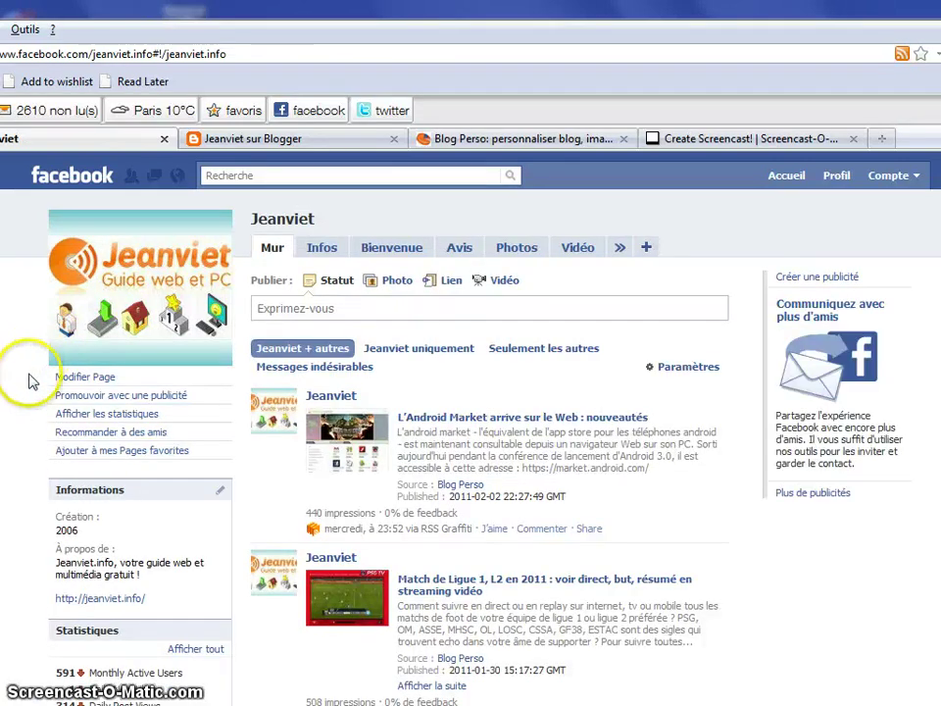
{"action": "left_click", "coordinate": [161, 380]}
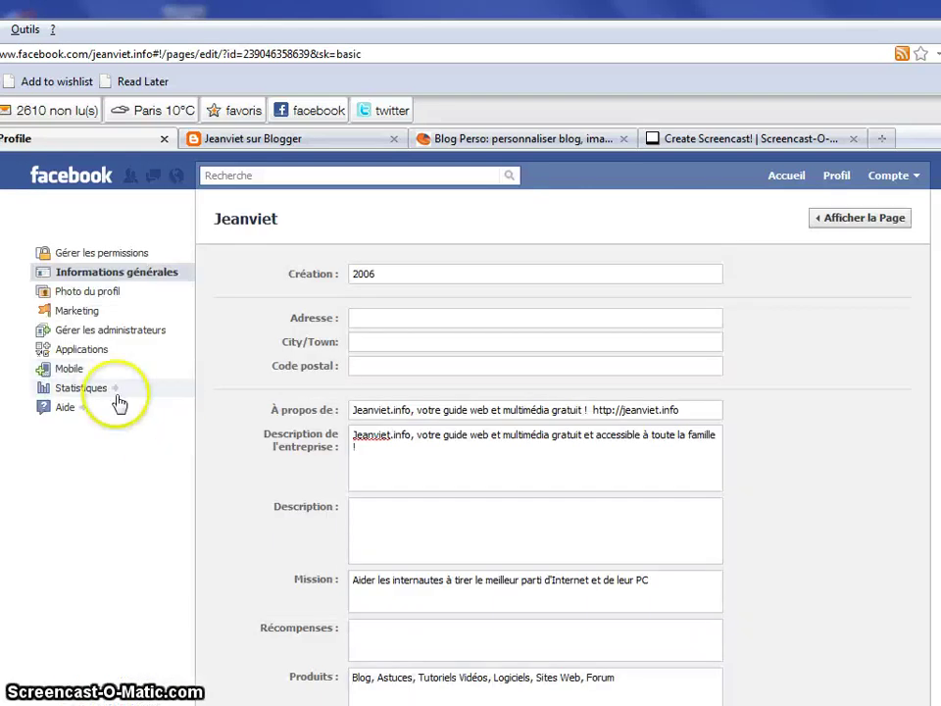
{"action": "left_click", "coordinate": [102, 319]}
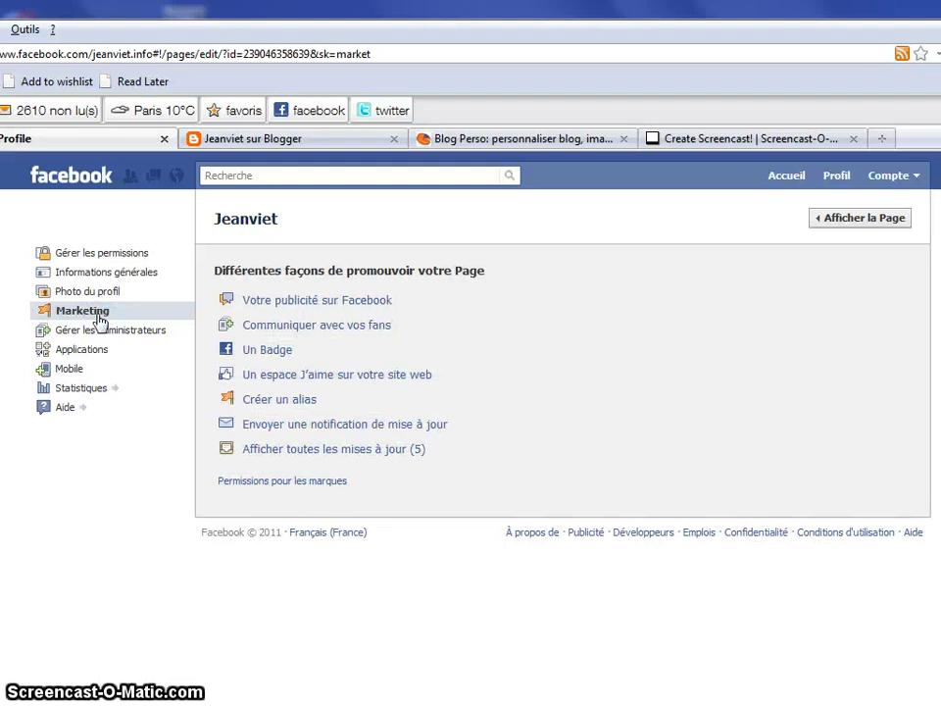
{"action": "left_click", "coordinate": [311, 381]}
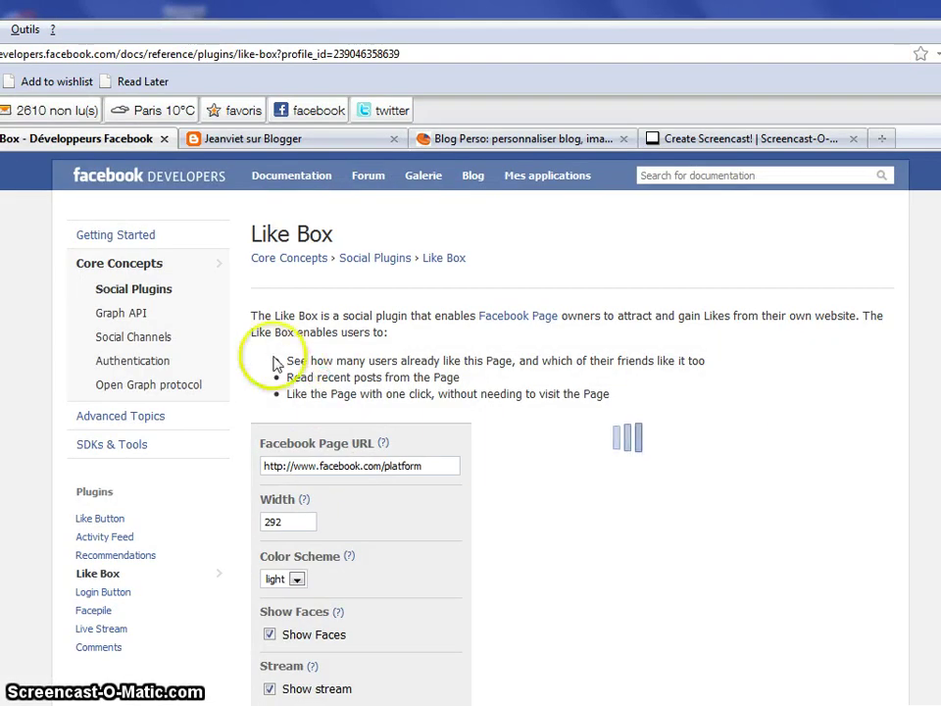
- Examine the Like Box settings, including the Facebook Page URL, along with the preview and the attribute descriptions
{"action": "scroll", "coordinate": [471, 421], "scroll_direction": "down", "scroll_amount": 4}
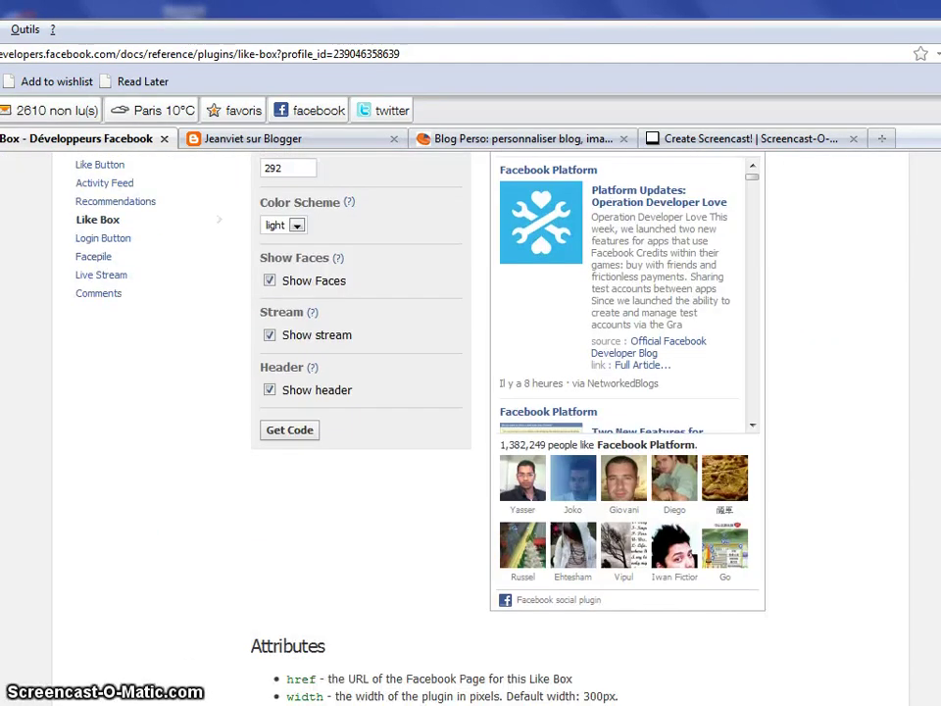
{"action": "scroll", "coordinate": [471, 421], "scroll_direction": "up", "scroll_amount": 1}
{"action": "scroll", "coordinate": [471, 422], "scroll_direction": "up", "scroll_amount": 1}
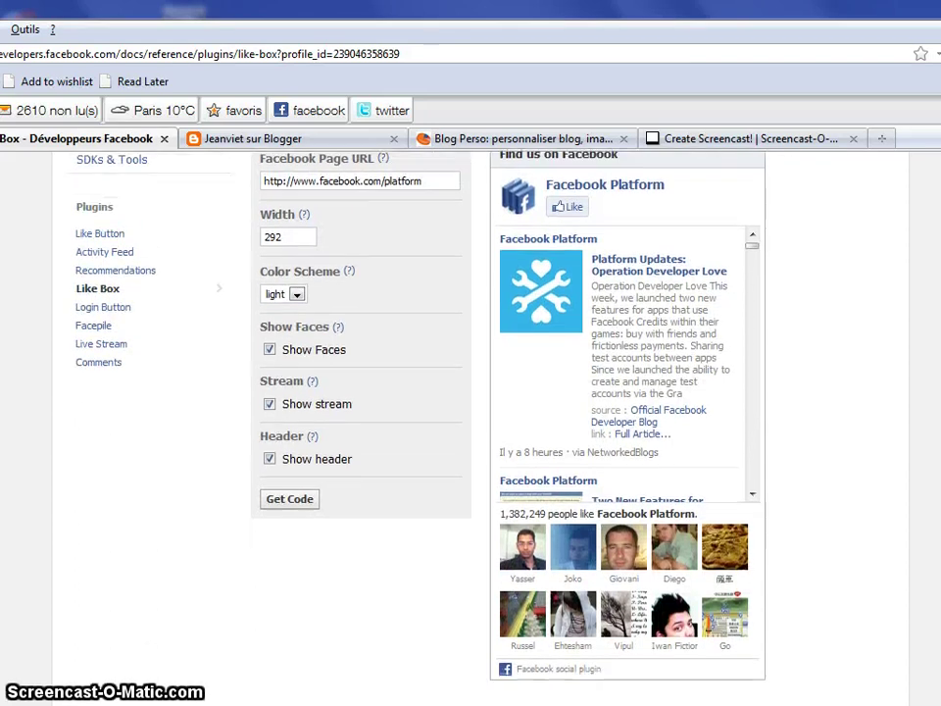
{"action": "scroll", "coordinate": [471, 421], "scroll_direction": "down", "scroll_amount": 2}
{"action": "scroll", "coordinate": [471, 421], "scroll_direction": "up", "scroll_amount": 2}
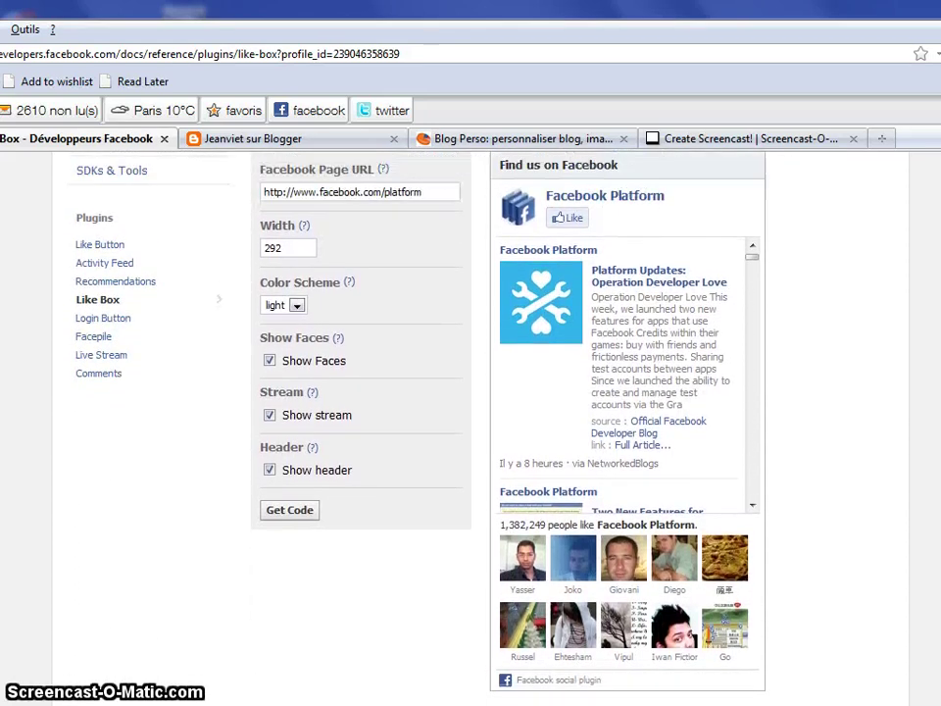
{"action": "scroll", "coordinate": [471, 422], "scroll_direction": "down", "scroll_amount": 2}
{"action": "scroll", "coordinate": [471, 422], "scroll_direction": "up", "scroll_amount": 4}
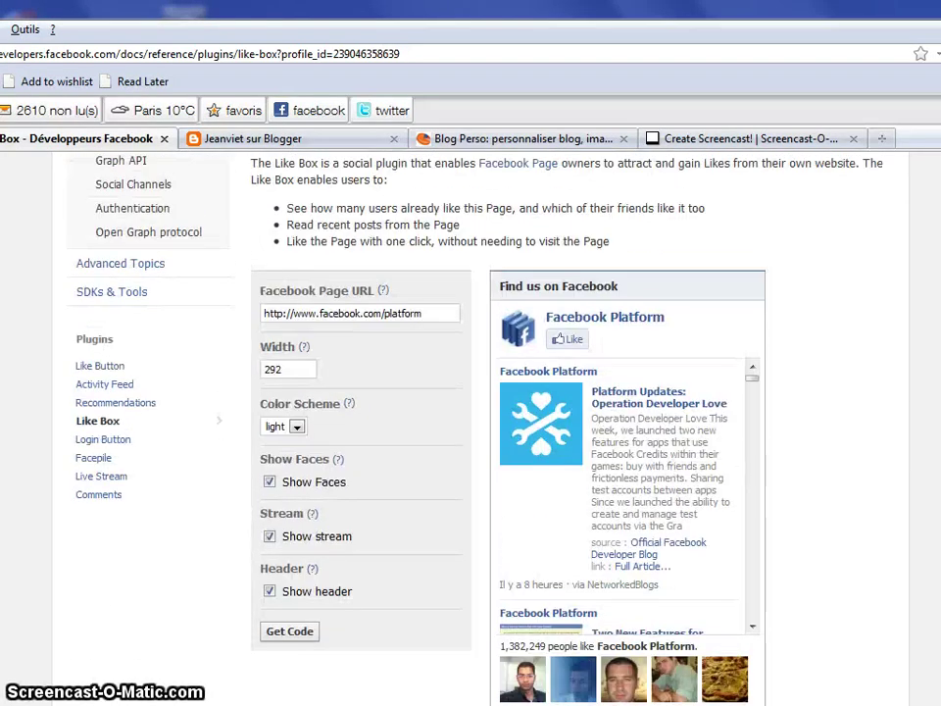
{"action": "scroll", "coordinate": [471, 421], "scroll_direction": "down", "scroll_amount": 1}
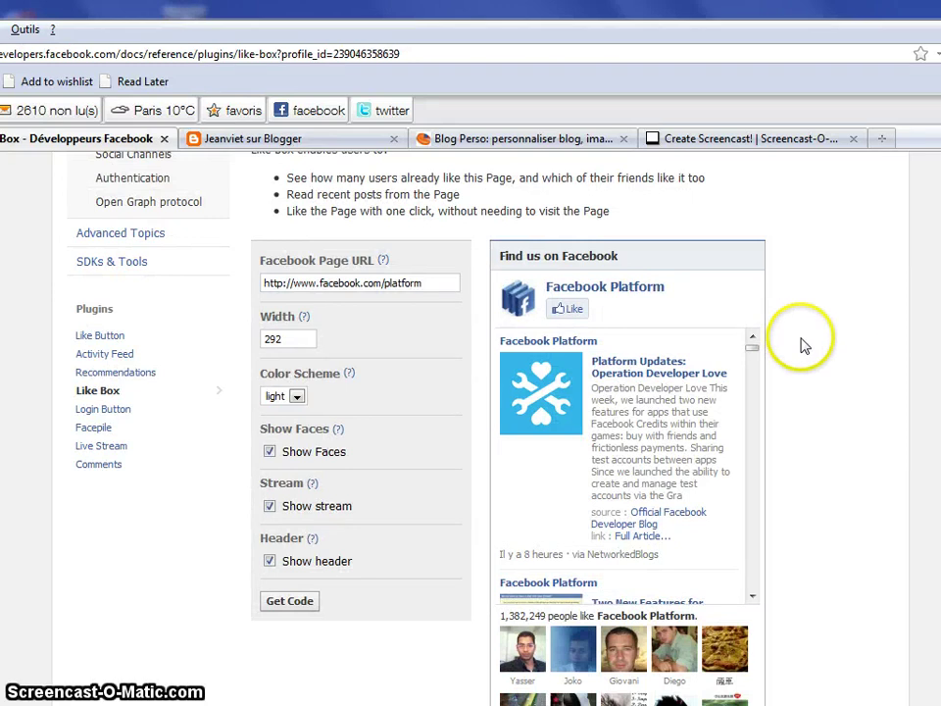
{"action": "left_click", "coordinate": [410, 283]}
{"action": "key", "text": "BackSpace"}
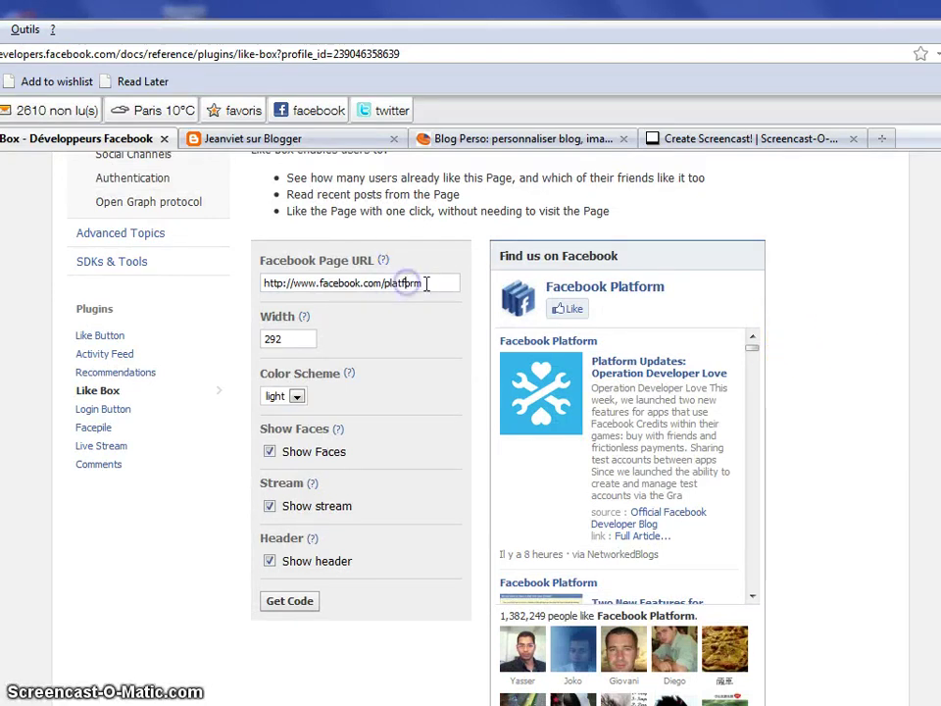
{"action": "scroll", "coordinate": [471, 421], "scroll_direction": "down", "scroll_amount": 3}
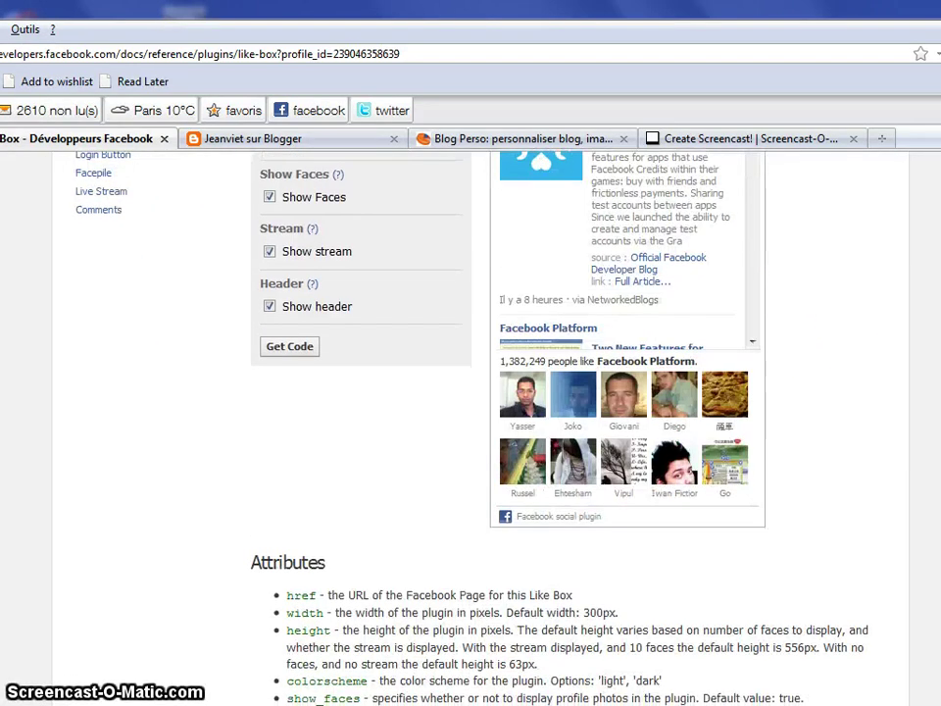
{"action": "scroll", "coordinate": [470, 422], "scroll_direction": "up", "scroll_amount": 3}
{"action": "scroll", "coordinate": [471, 421], "scroll_direction": "down", "scroll_amount": 1}
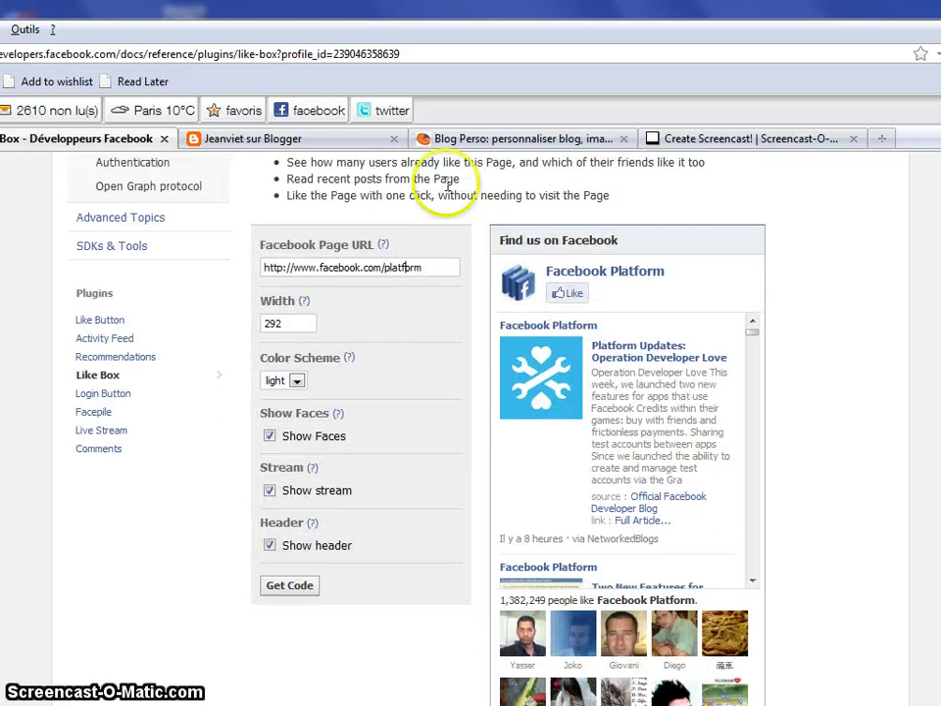
{"action": "type", "text": "o"}
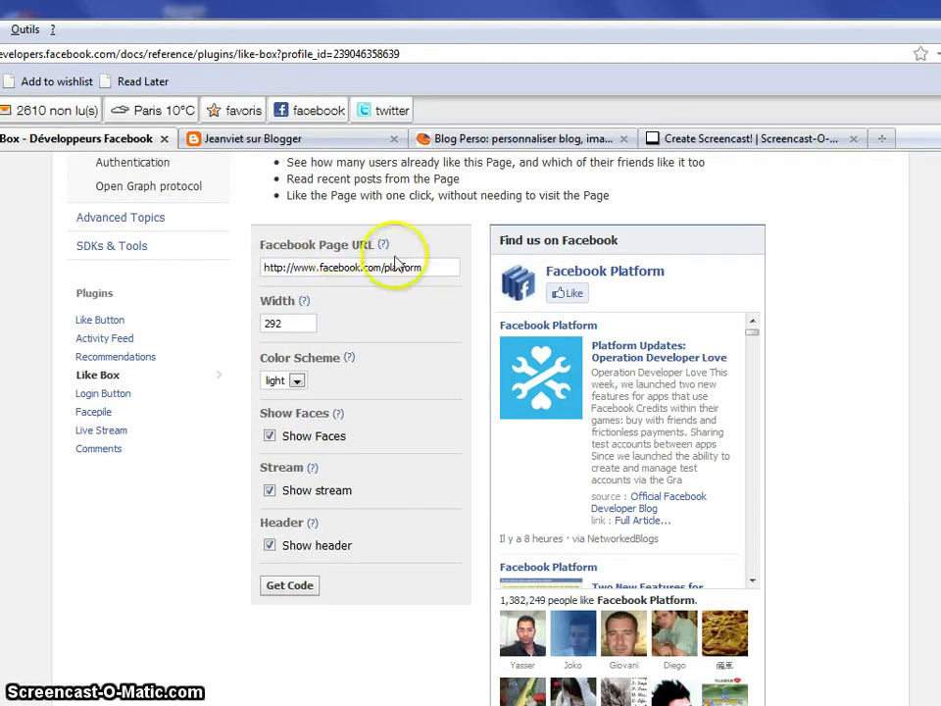
{"action": "scroll", "coordinate": [401, 267], "scroll_direction": "up", "scroll_amount": 3}
{"action": "scroll", "coordinate": [401, 266], "scroll_direction": "down", "scroll_amount": 3}
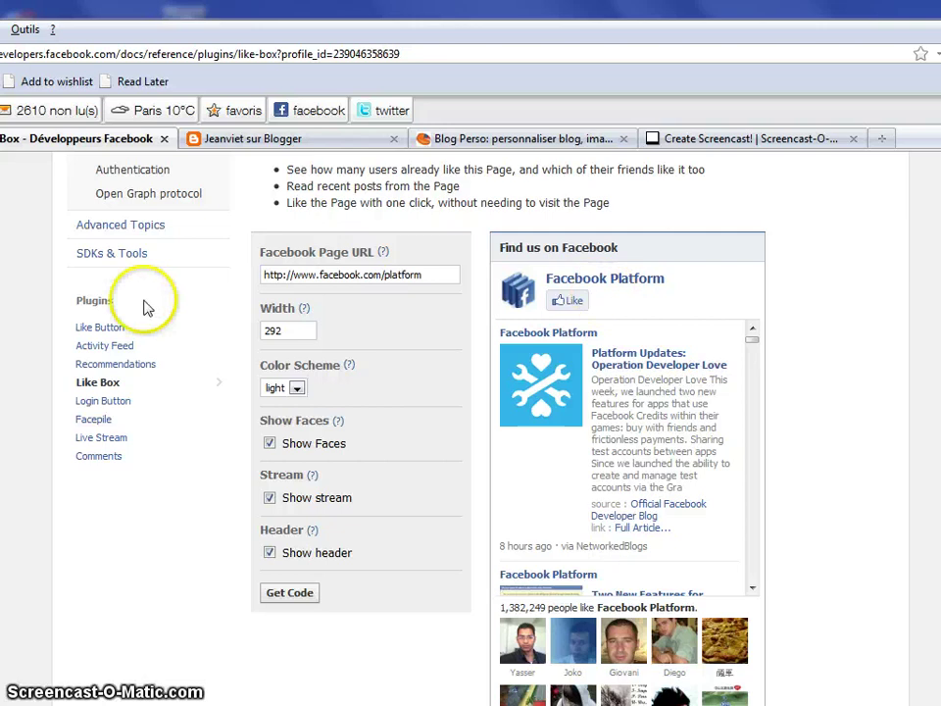
{"action": "scroll", "coordinate": [364, 322], "scroll_direction": "up", "scroll_amount": 2}
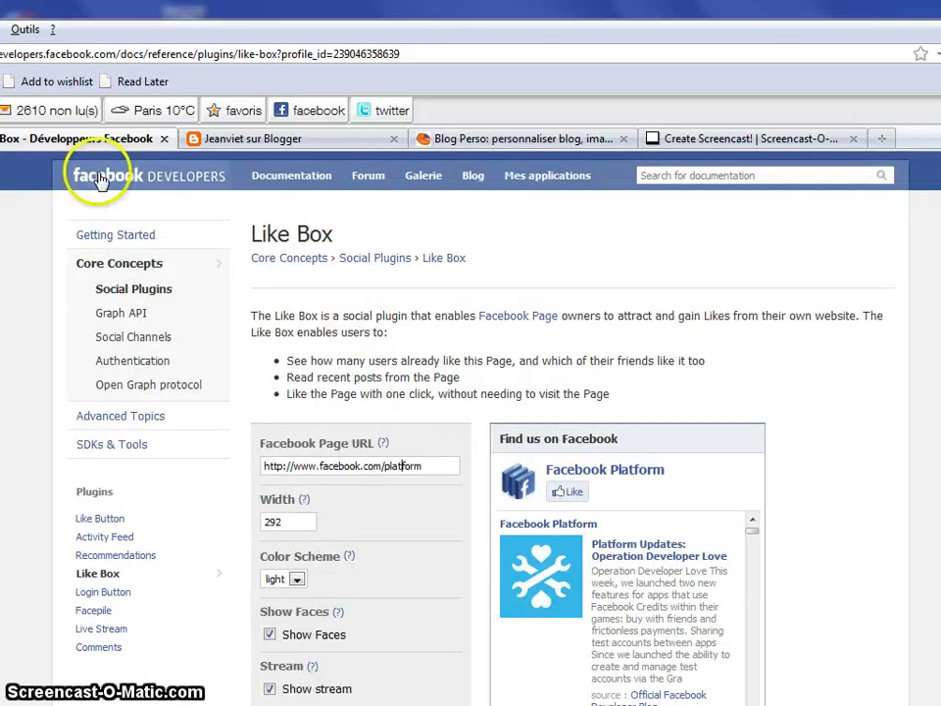
- Copy the "Ce soir on va se marrer" page link from the Blogger sidebar and set it as the Like Box's Facebook Page URL
{"action": "left_click", "coordinate": [215, 140]}
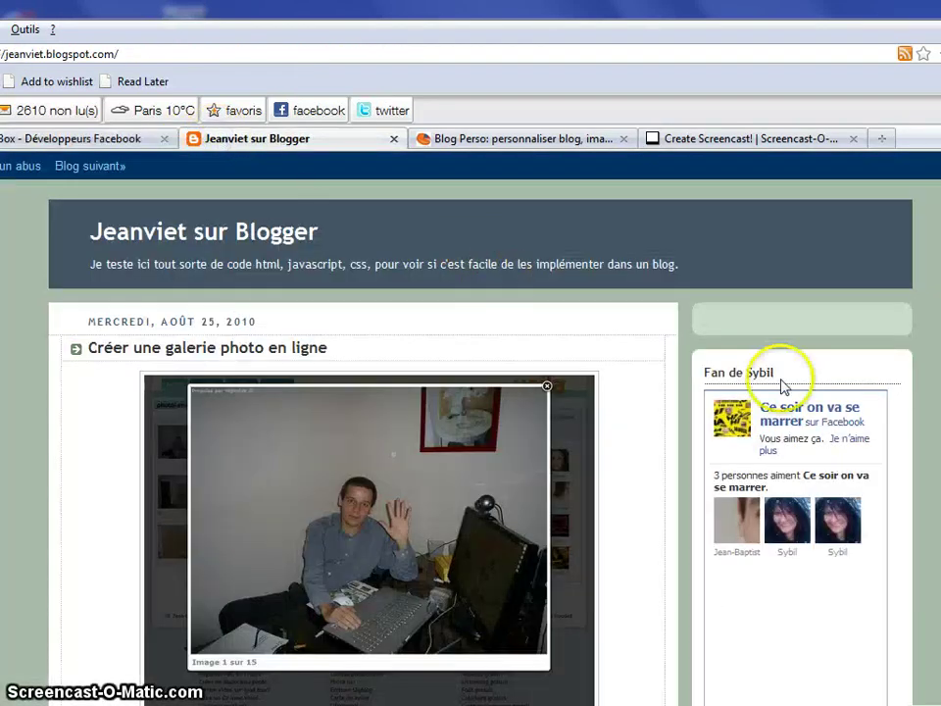
{"action": "right_click", "coordinate": [804, 410]}
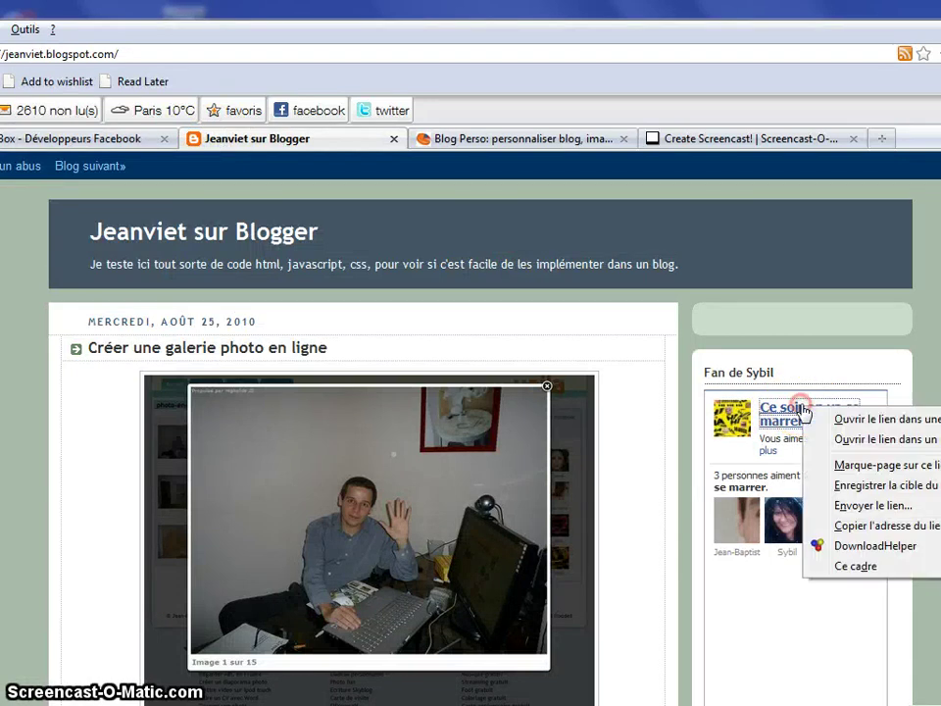
{"action": "left_click", "coordinate": [850, 525]}
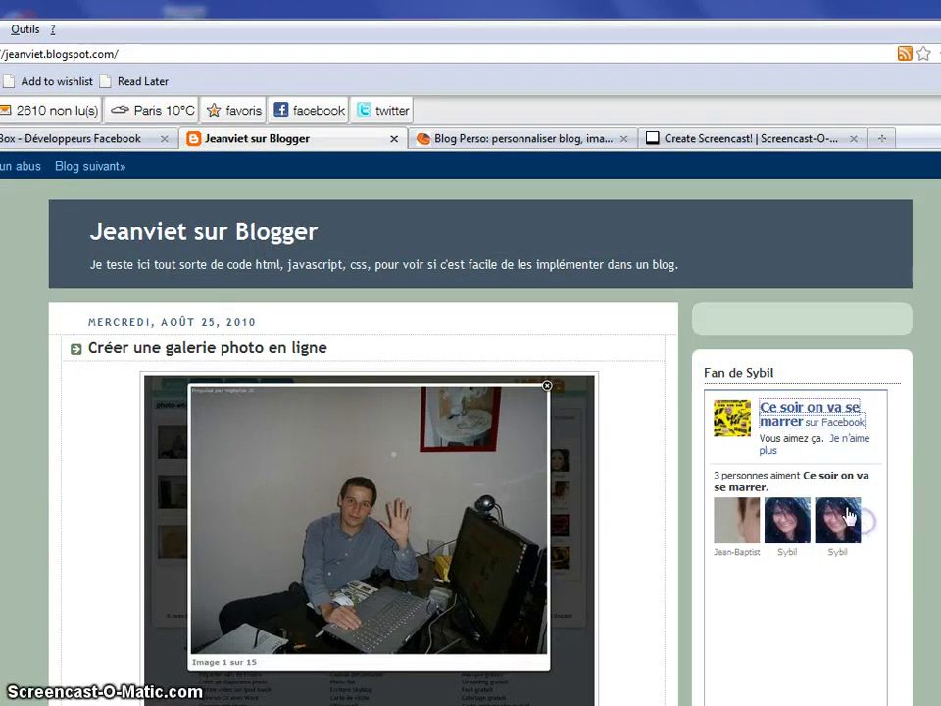
{"action": "left_click", "coordinate": [103, 139]}
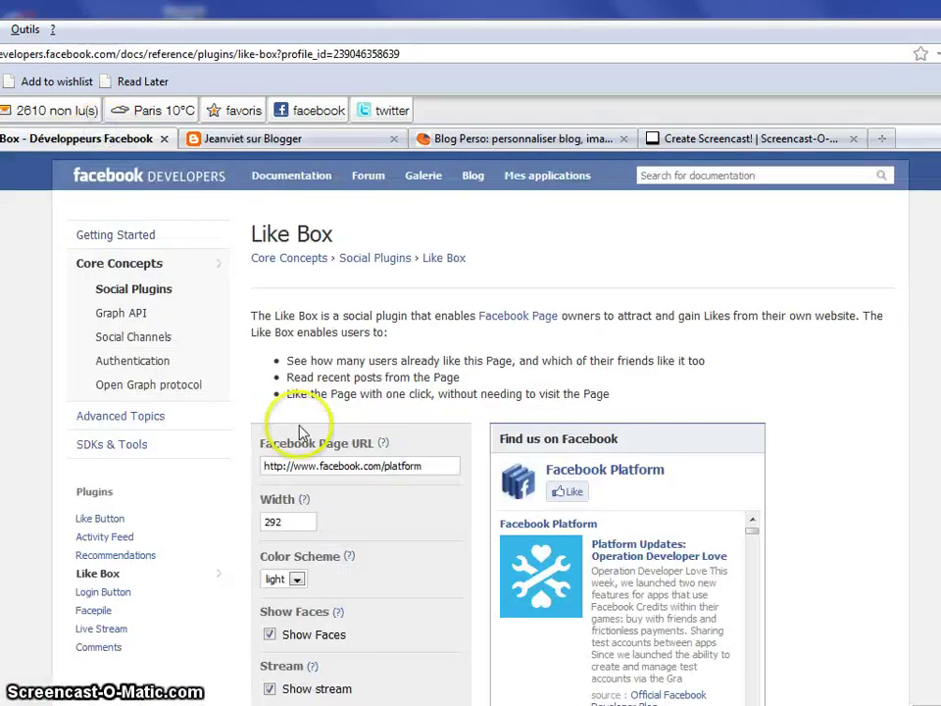
{"action": "left_click", "coordinate": [263, 441]}
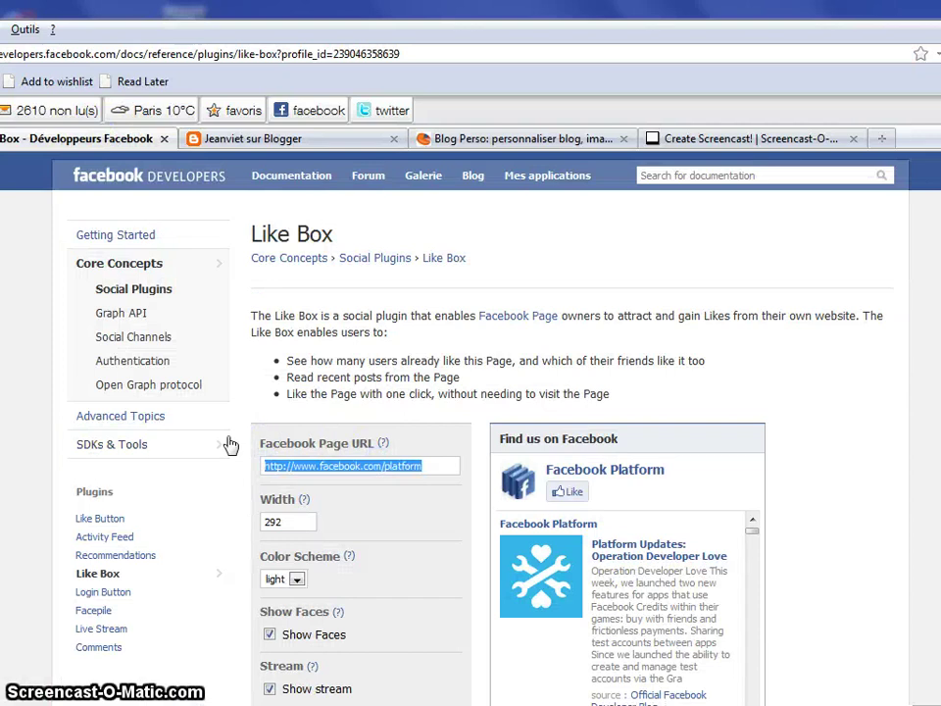
{"action": "key", "text": "ctrl+v"}
{"action": "left_click", "coordinate": [220, 493]}
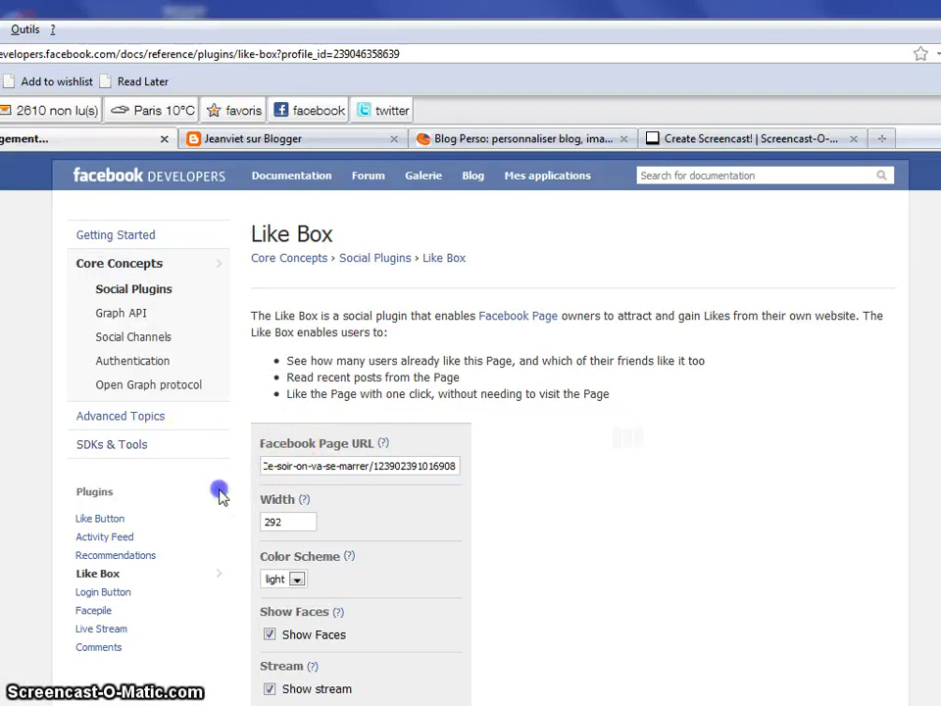
- Review the Like Box preview and turn off its Show stream and Show header options
{"action": "scroll", "coordinate": [471, 421], "scroll_direction": "down", "scroll_amount": 3}
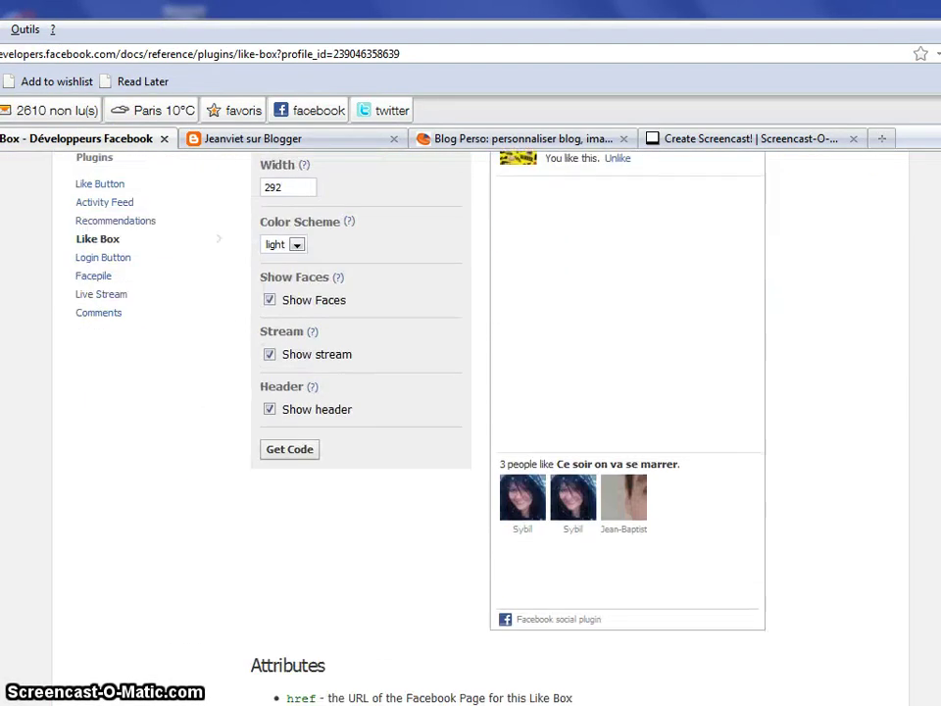
{"action": "scroll", "coordinate": [471, 422], "scroll_direction": "up", "scroll_amount": 1}
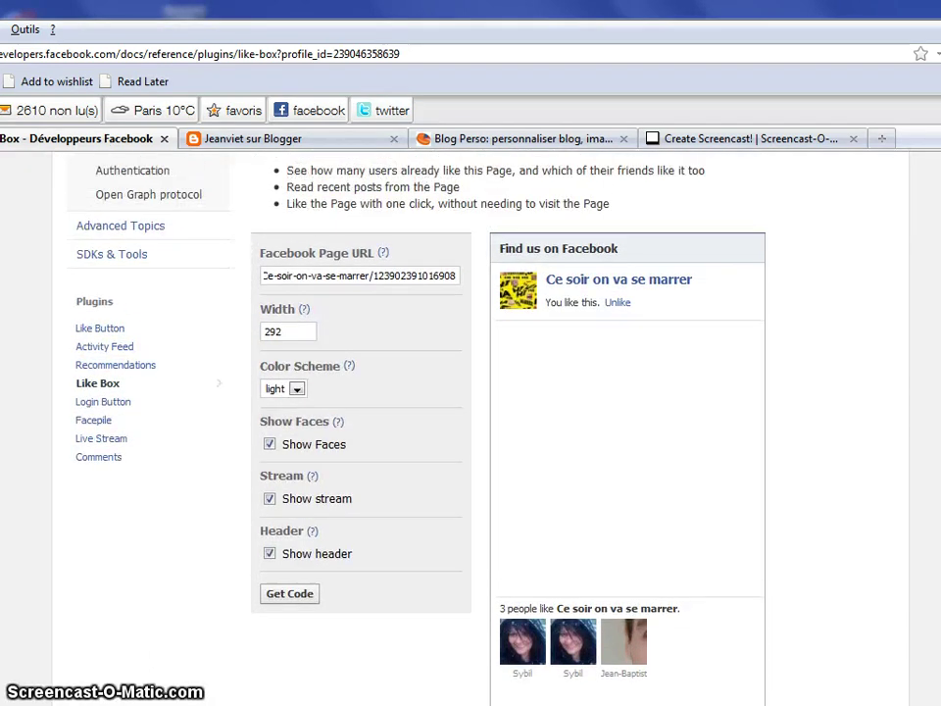
{"action": "scroll", "coordinate": [471, 421], "scroll_direction": "down", "scroll_amount": 1}
{"action": "scroll", "coordinate": [470, 422], "scroll_direction": "up", "scroll_amount": 1}
{"action": "scroll", "coordinate": [471, 422], "scroll_direction": "down", "scroll_amount": 1}
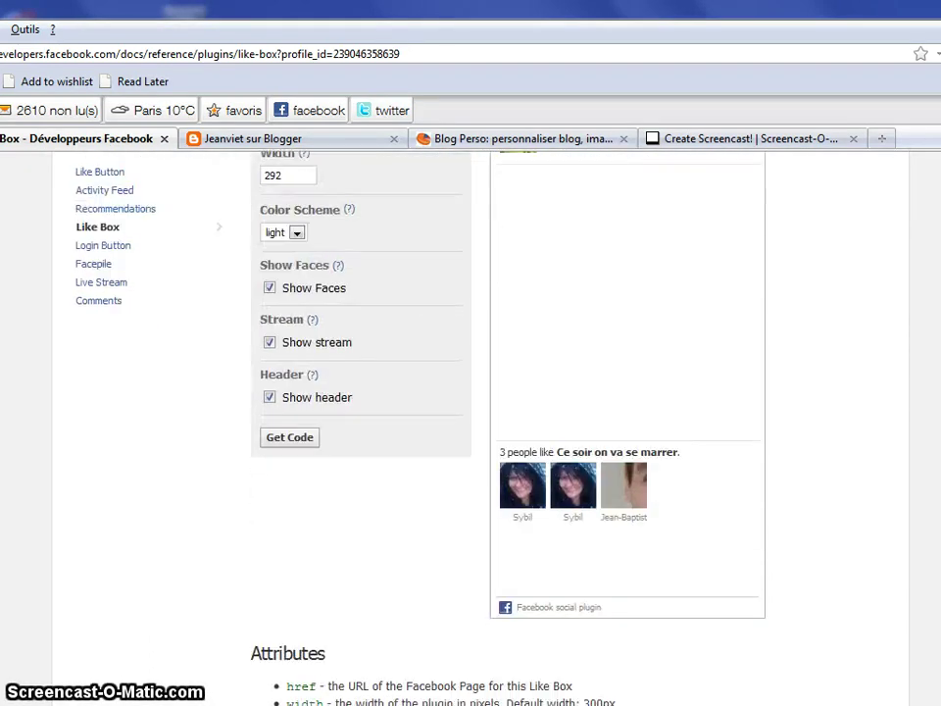
{"action": "scroll", "coordinate": [471, 421], "scroll_direction": "up", "scroll_amount": 1}
{"action": "scroll", "coordinate": [470, 422], "scroll_direction": "down", "scroll_amount": 1}
{"action": "scroll", "coordinate": [470, 422], "scroll_direction": "down", "scroll_amount": 1}
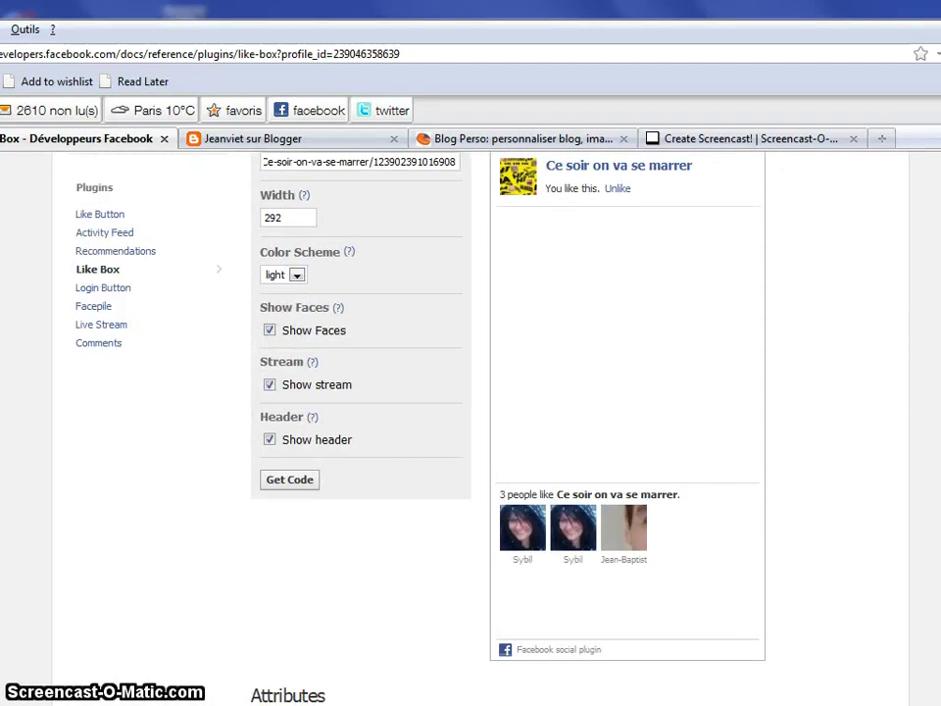
{"action": "scroll", "coordinate": [401, 391], "scroll_direction": "up", "scroll_amount": 2}
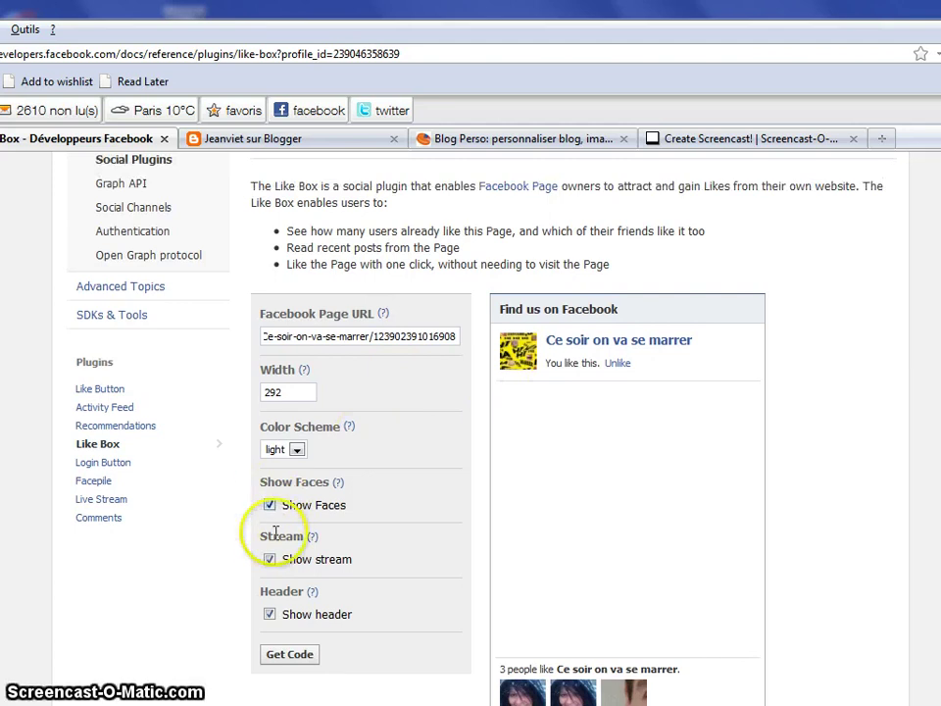
{"action": "left_click", "coordinate": [270, 561]}
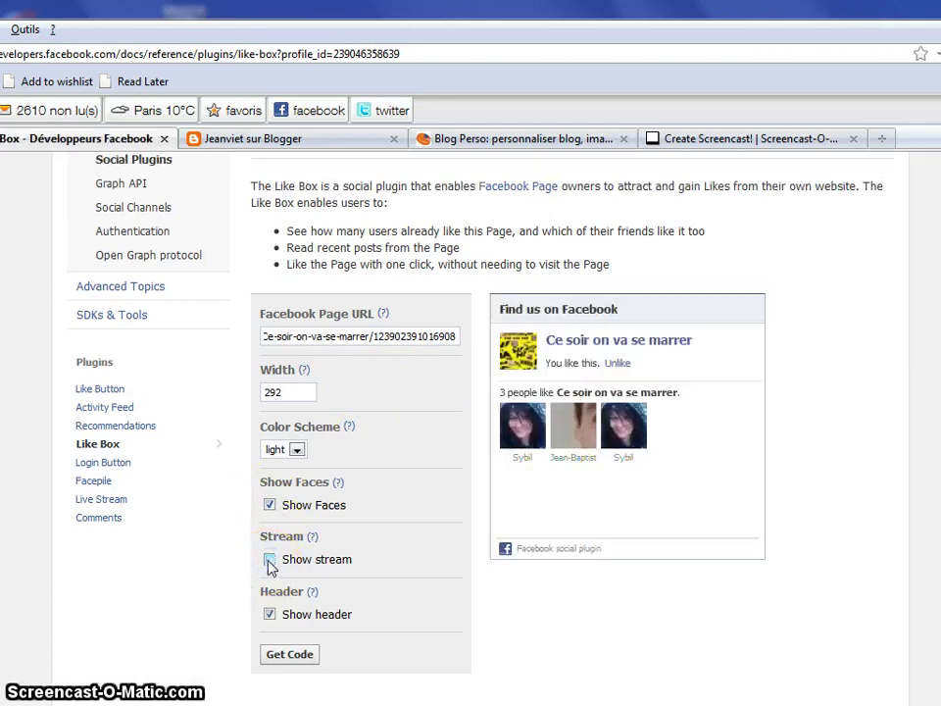
{"action": "left_click", "coordinate": [270, 614]}
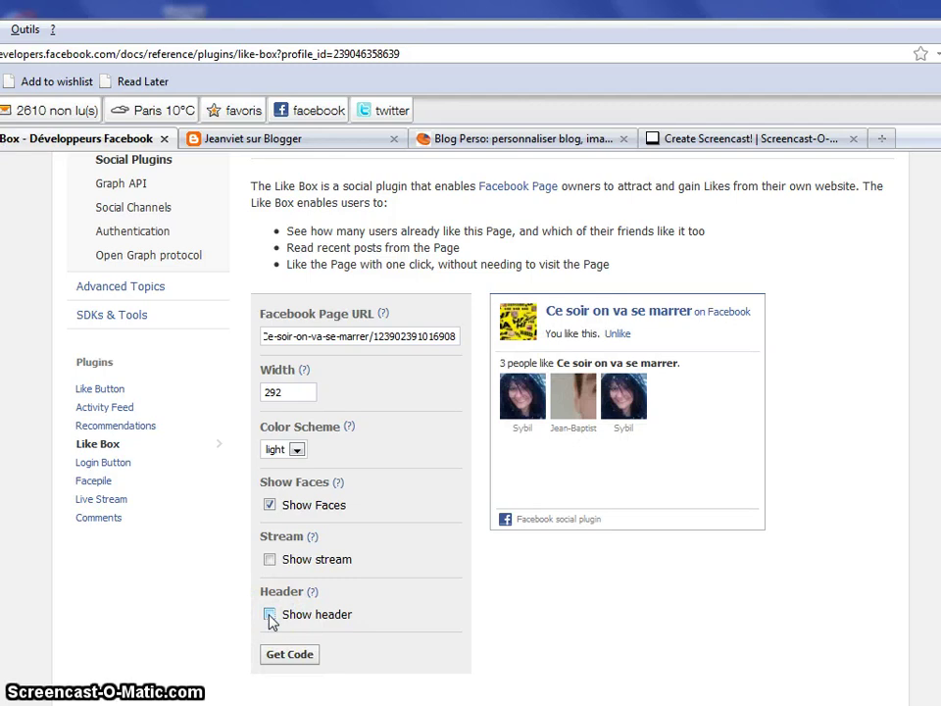
- Try the dark color scheme on the Like Box and switch it back to light
{"action": "left_click_drag", "start_coordinate": [286, 392], "coordinate": [258, 389]}
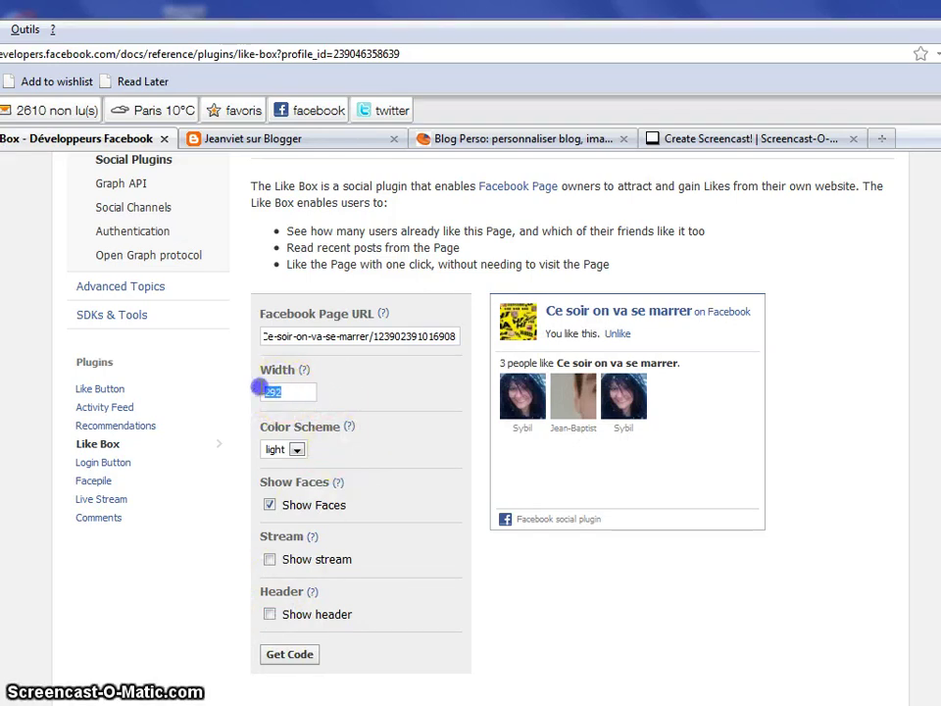
{"action": "left_click", "coordinate": [296, 451]}
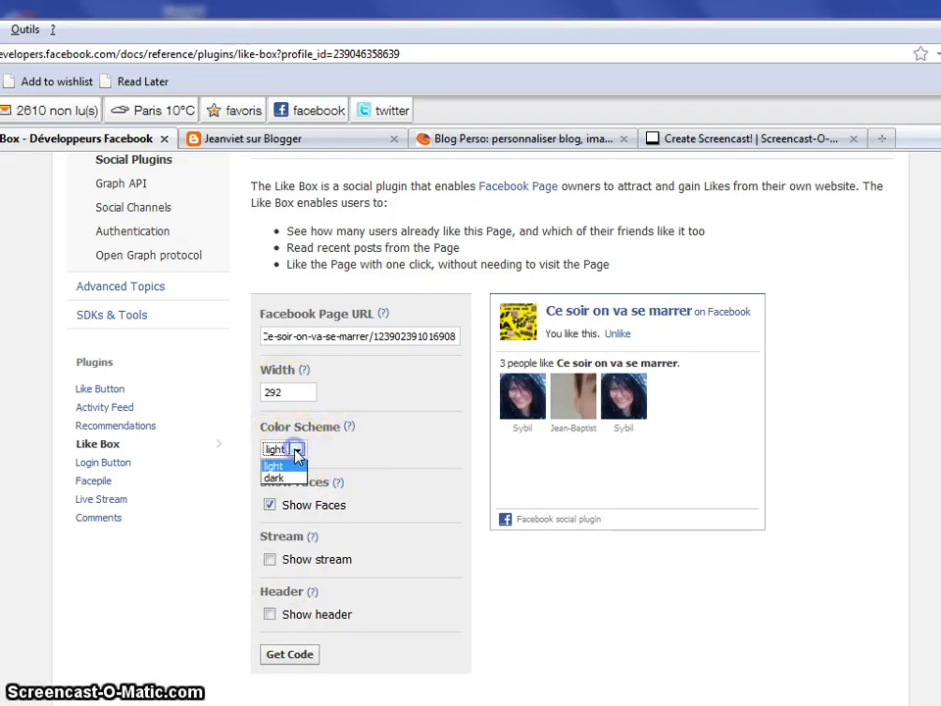
{"action": "left_click", "coordinate": [274, 479]}
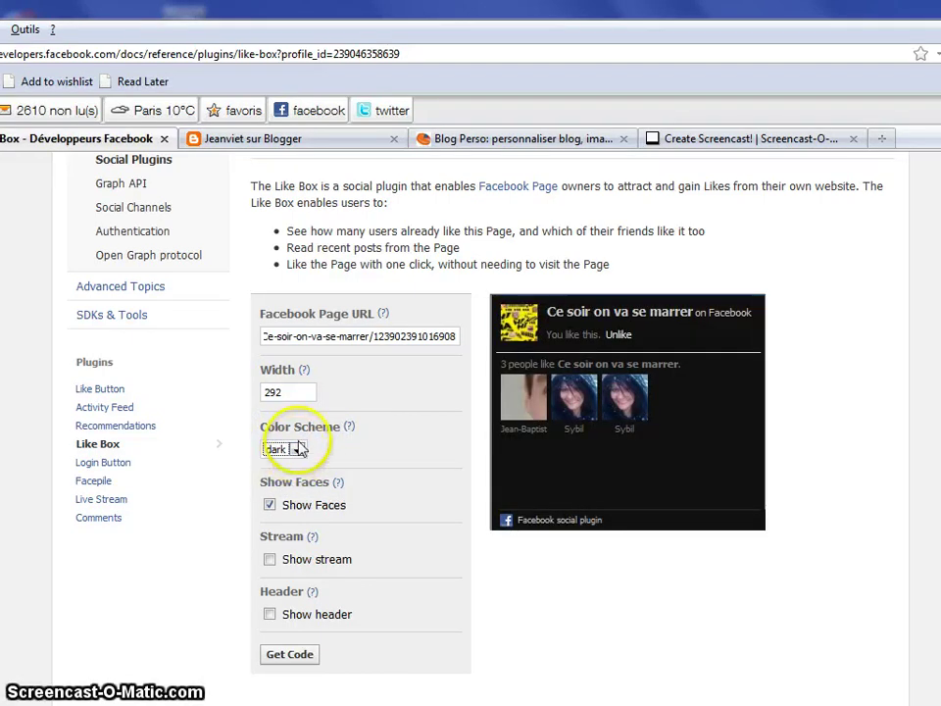
{"action": "left_click", "coordinate": [296, 452]}
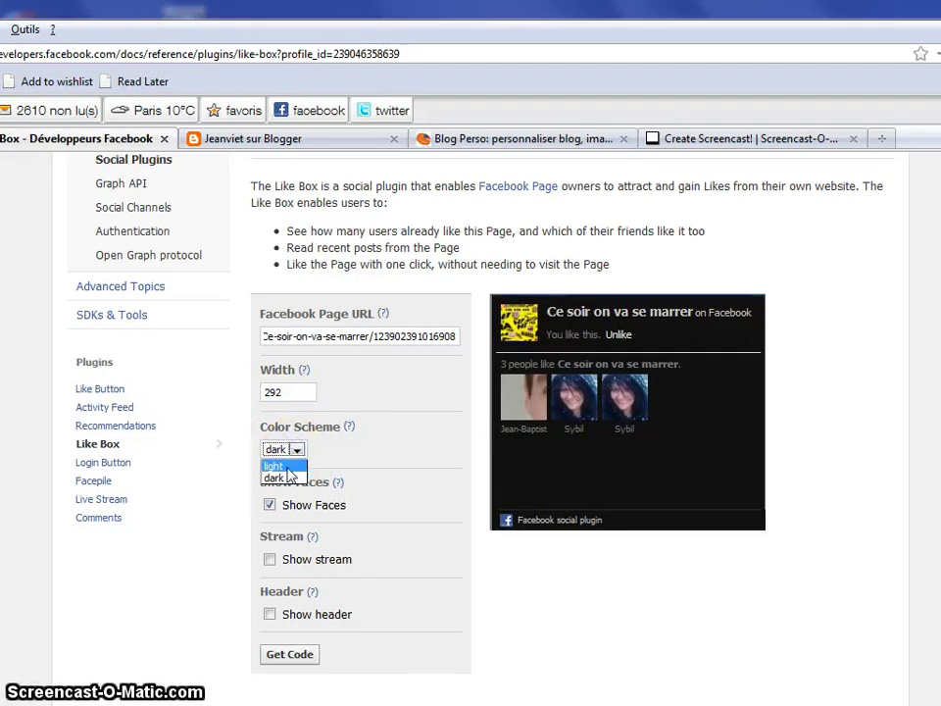
{"action": "left_click", "coordinate": [353, 453]}
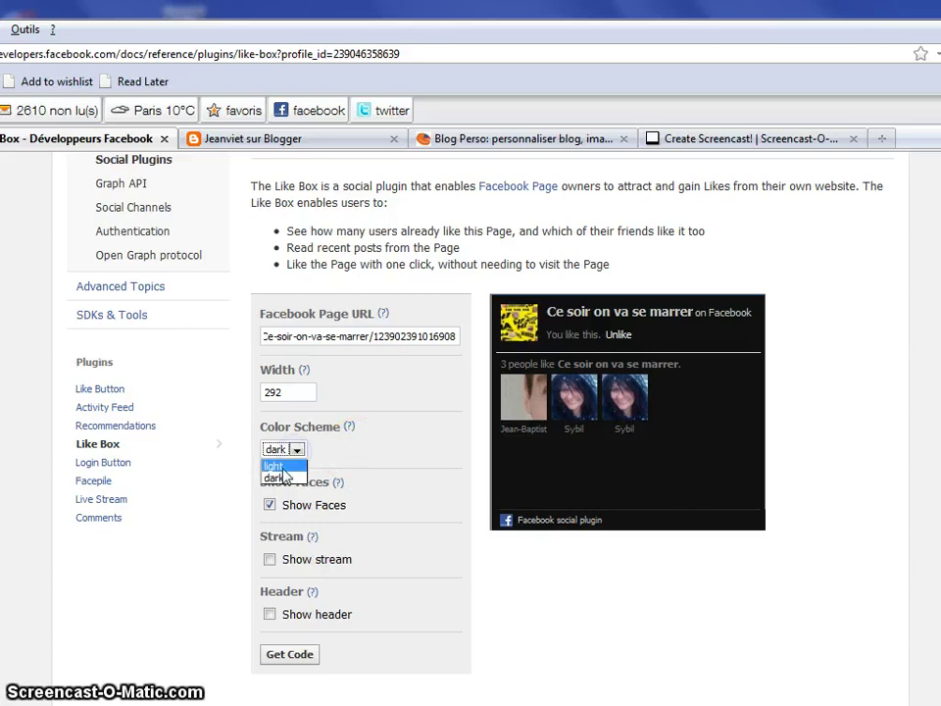
{"action": "left_click", "coordinate": [283, 468]}
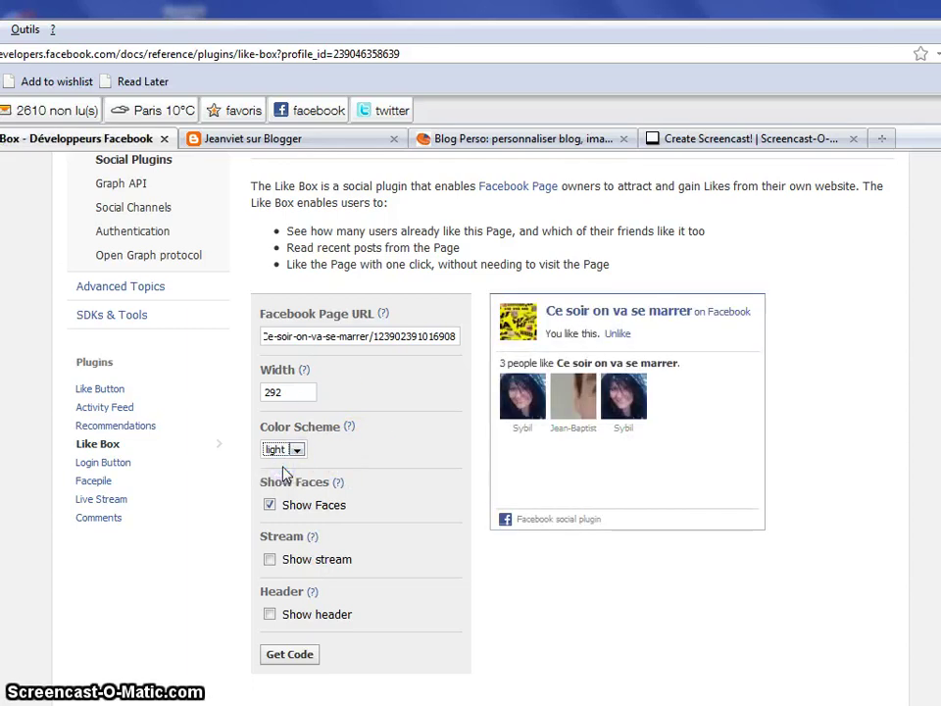
- Set the Like Box's width to 200 and keep the light color scheme
{"action": "left_click_drag", "start_coordinate": [290, 393], "coordinate": [236, 388]}
{"action": "left_click", "coordinate": [278, 392]}
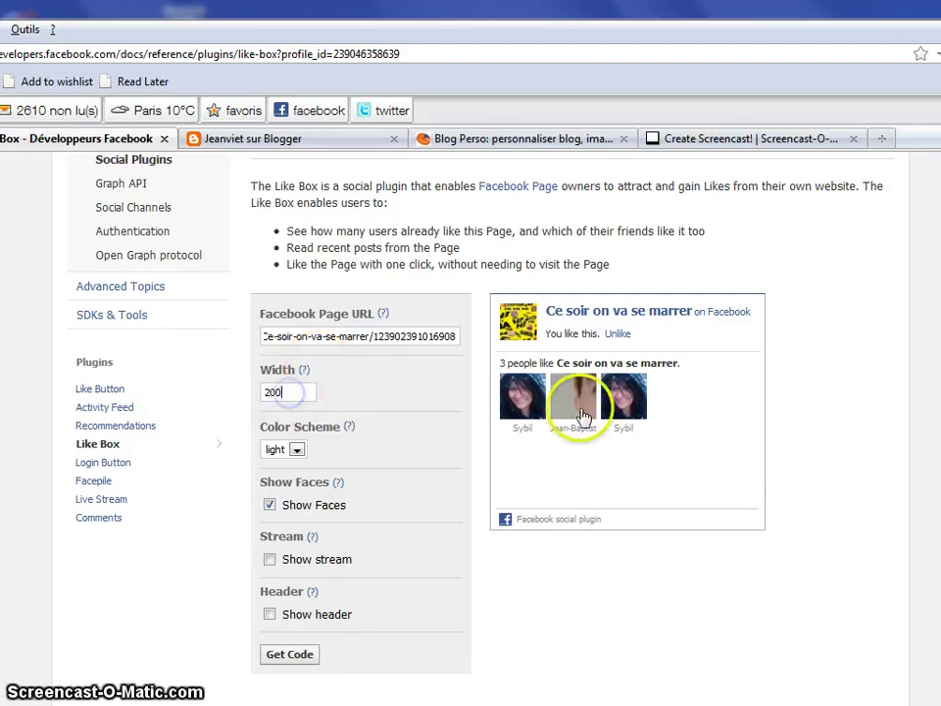
{"action": "left_click", "coordinate": [294, 450]}
{"action": "left_click", "coordinate": [294, 465]}
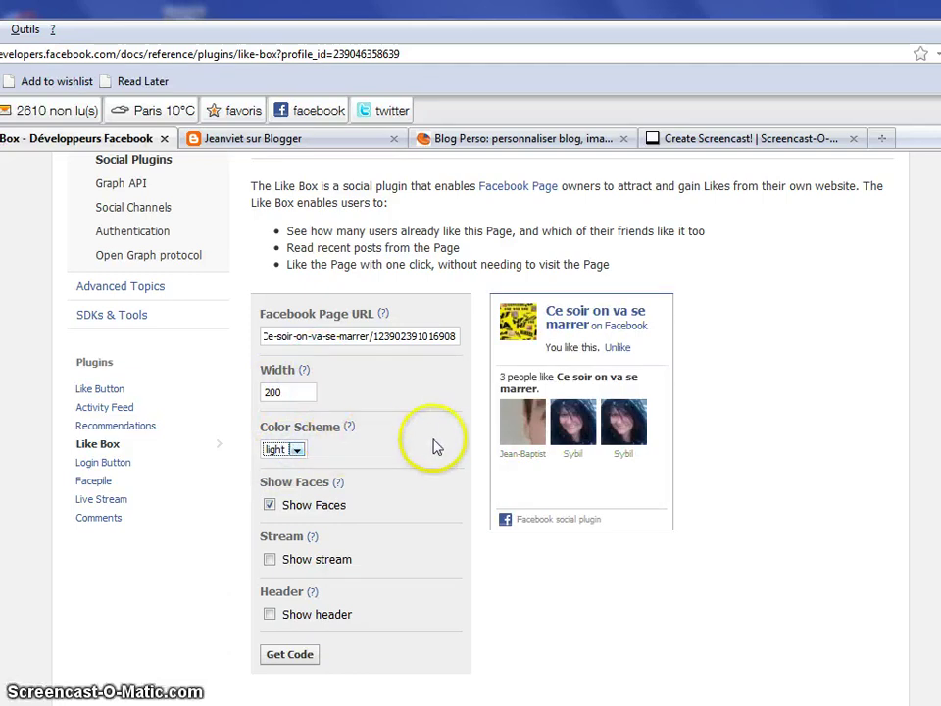
- Generate the Like Box code, copy the full iframe version and close the code window
{"action": "scroll", "coordinate": [471, 422], "scroll_direction": "down", "scroll_amount": 2}
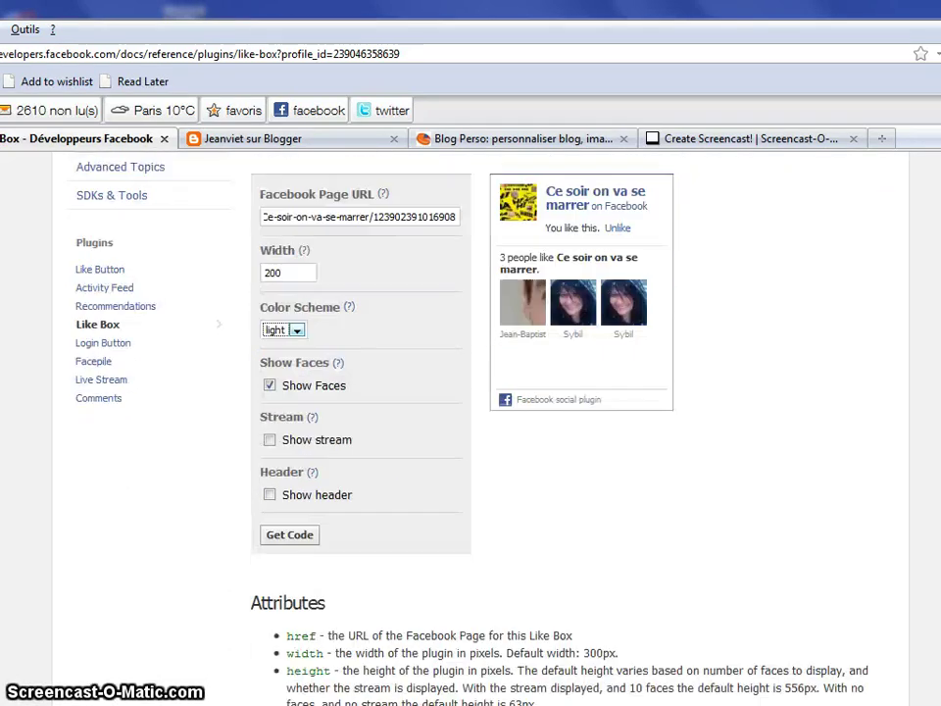
{"action": "scroll", "coordinate": [471, 422], "scroll_direction": "down", "scroll_amount": 2}
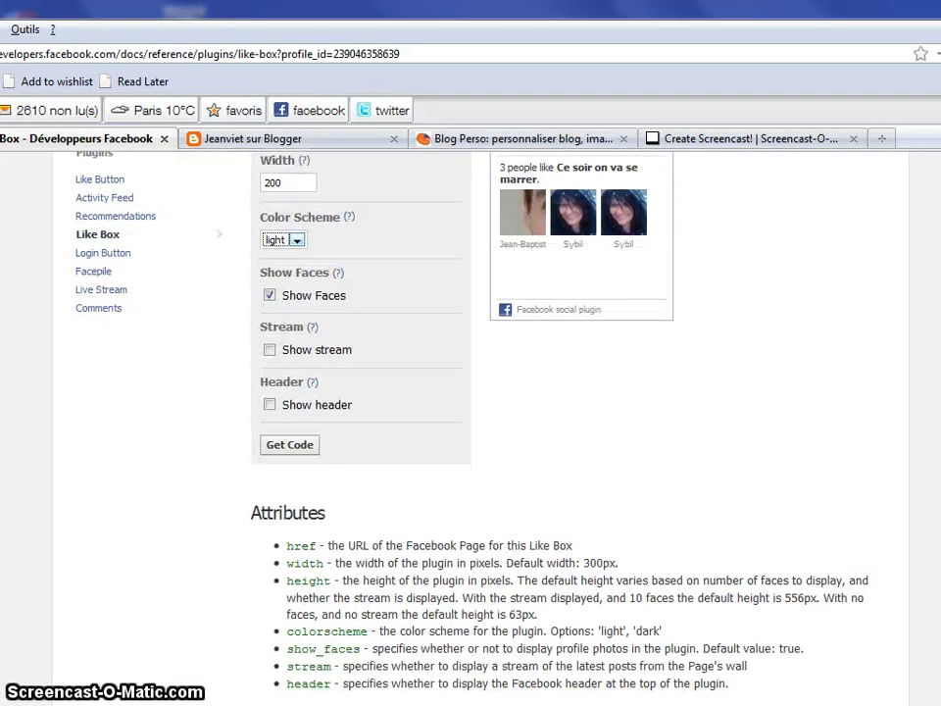
{"action": "left_click", "coordinate": [293, 445]}
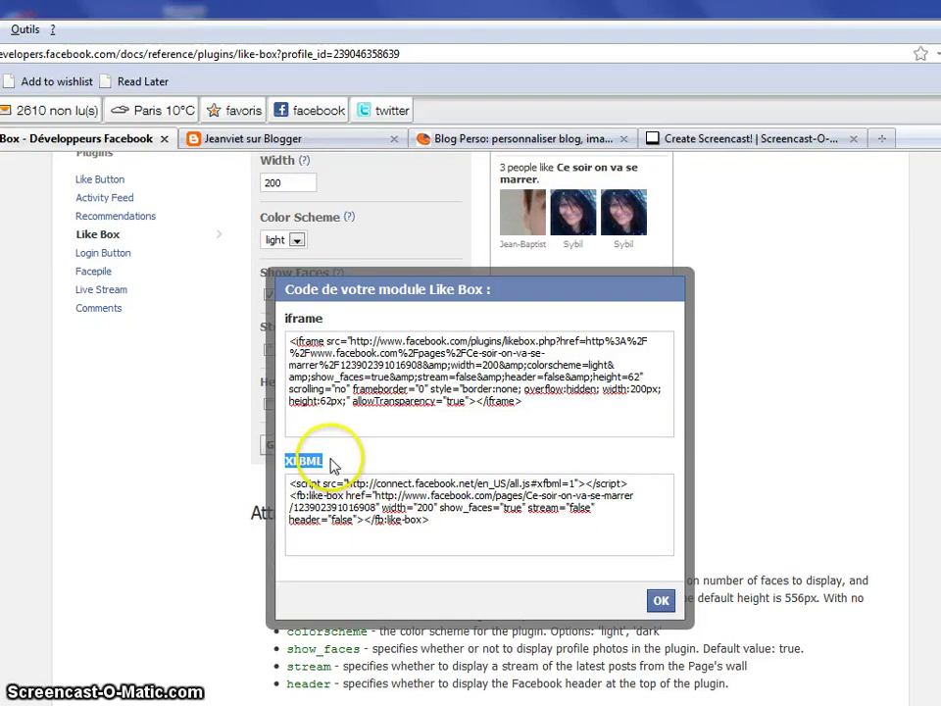
{"action": "left_click", "coordinate": [347, 444]}
{"action": "left_click", "coordinate": [460, 409]}
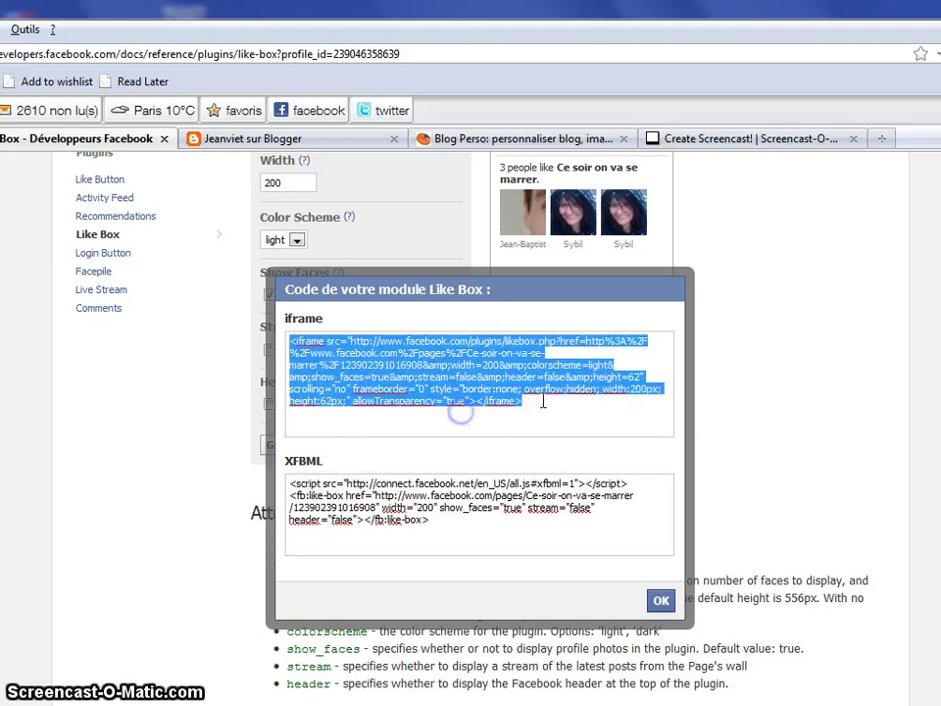
{"action": "left_click", "coordinate": [538, 407]}
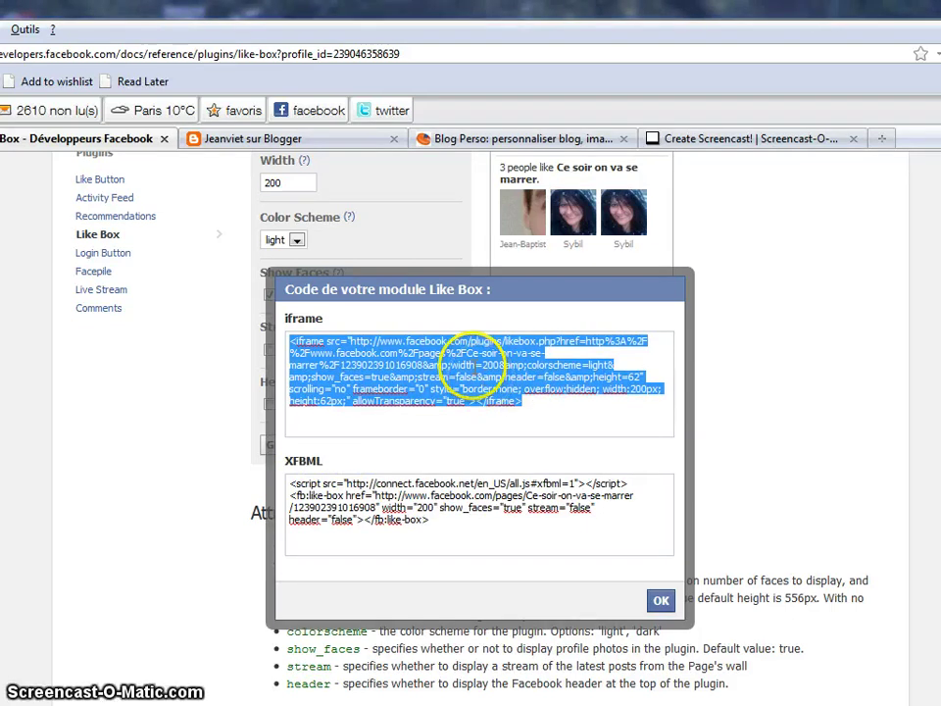
{"action": "right_click", "coordinate": [477, 373]}
{"action": "left_click", "coordinate": [521, 435]}
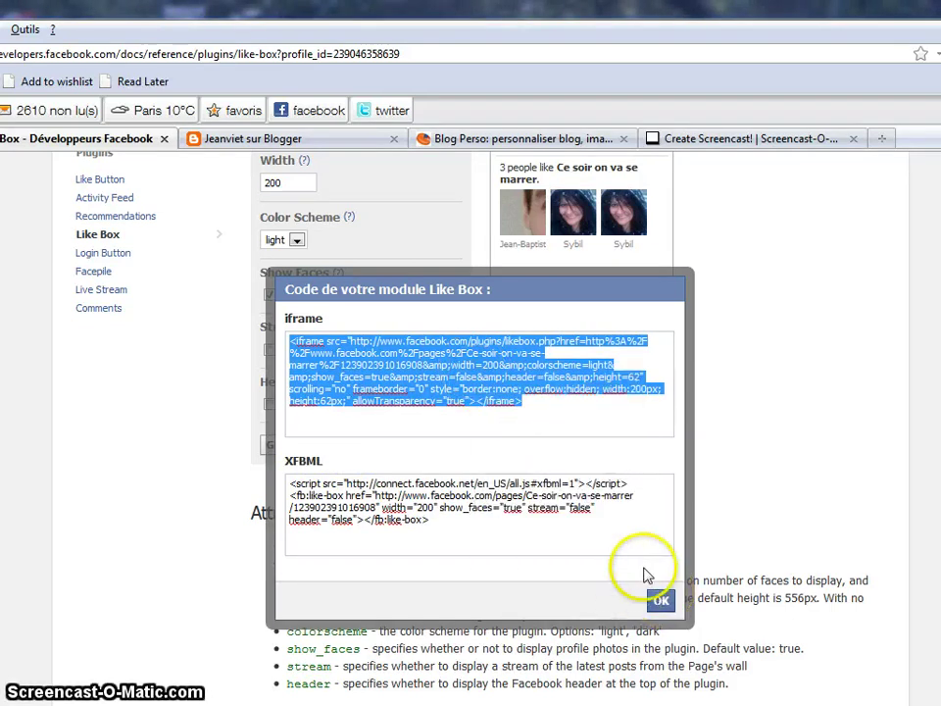
{"action": "left_click", "coordinate": [555, 401]}
{"action": "left_click", "coordinate": [661, 600]}
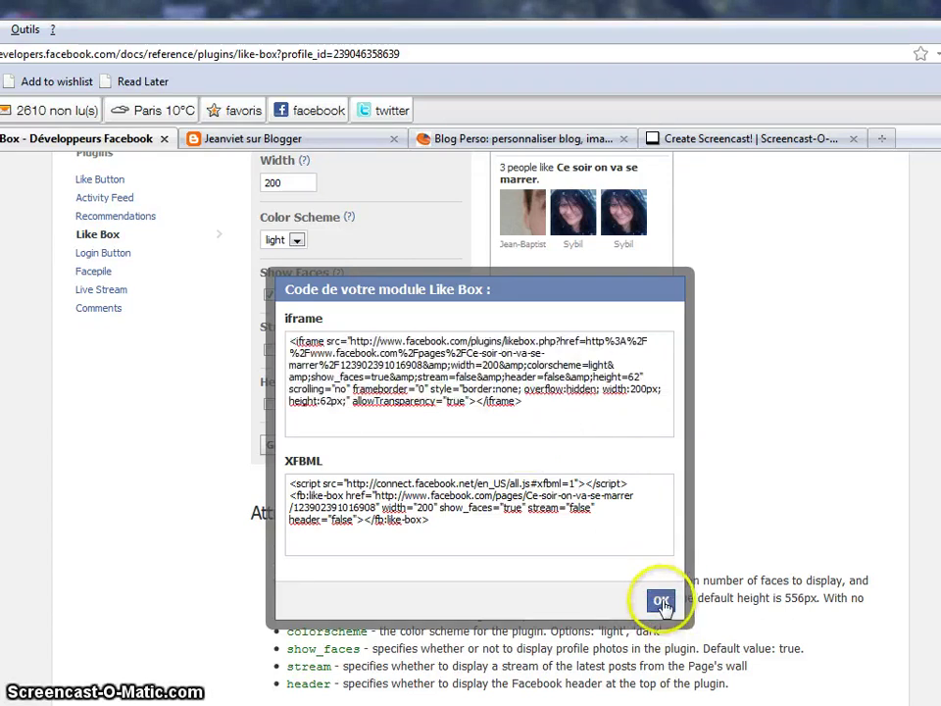
- Switch to Blogger, sign in with the prefilled account credentials and open the blog's Présentation page
{"action": "scroll", "coordinate": [642, 585], "scroll_direction": "up", "scroll_amount": 5}
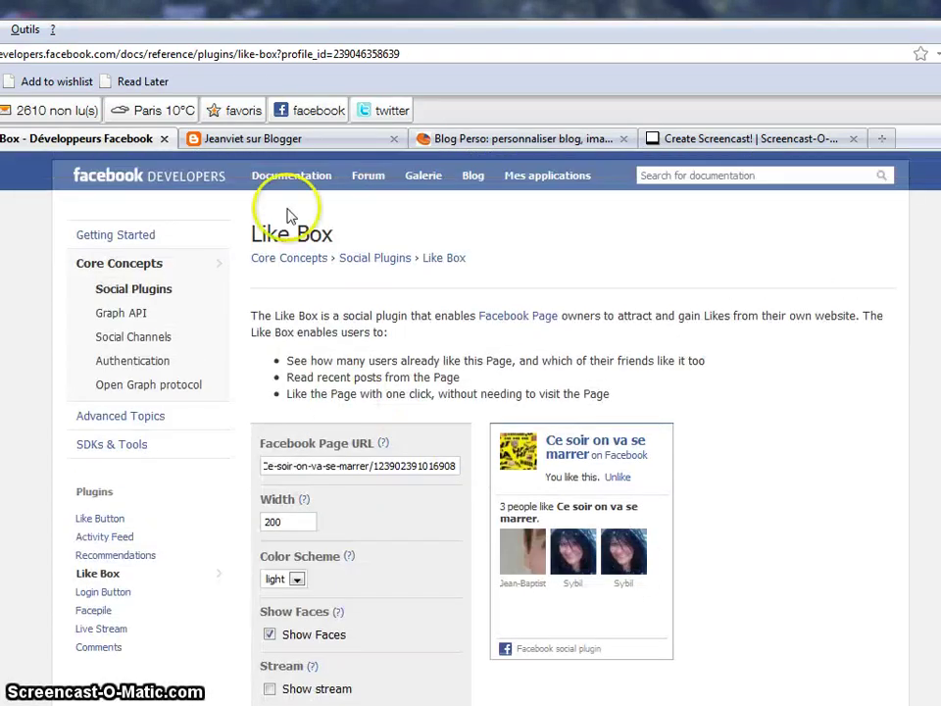
{"action": "left_click", "coordinate": [260, 142]}
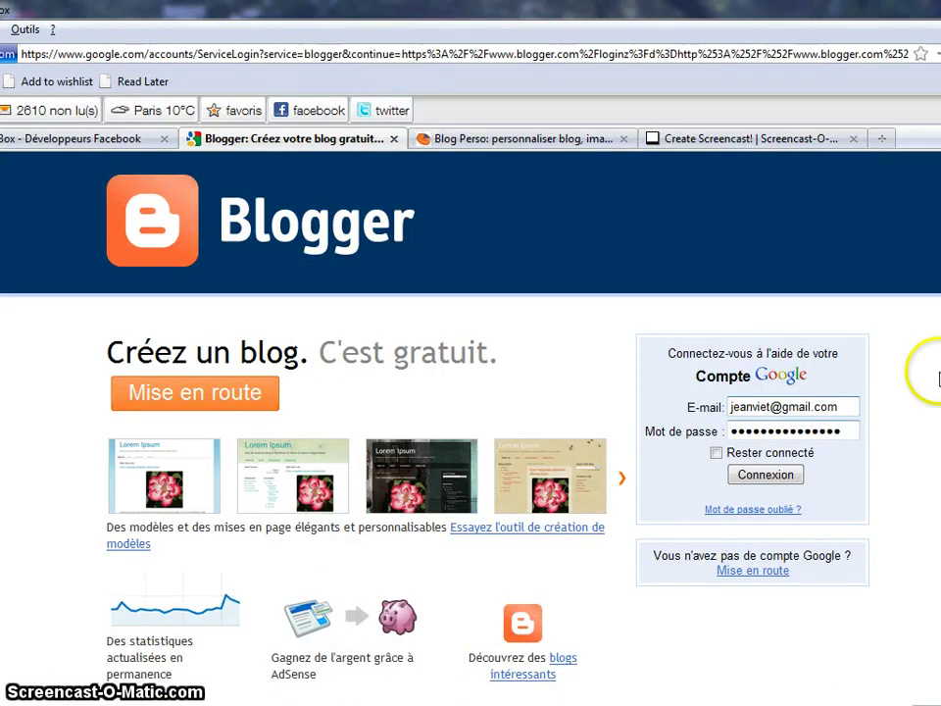
{"action": "left_click", "coordinate": [755, 478]}
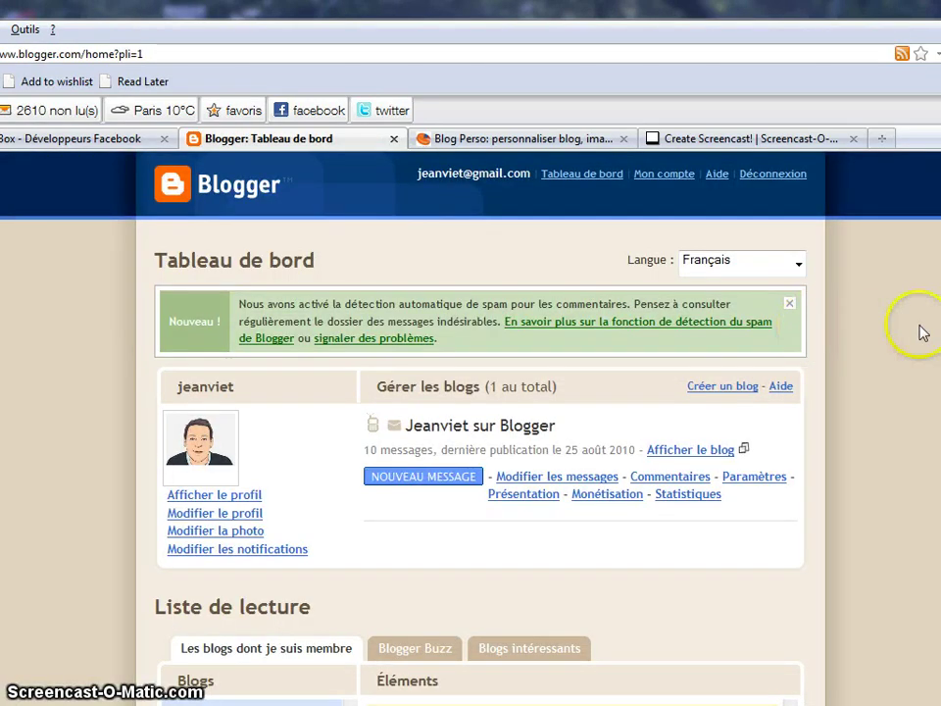
{"action": "scroll", "coordinate": [883, 358], "scroll_direction": "down", "scroll_amount": 3}
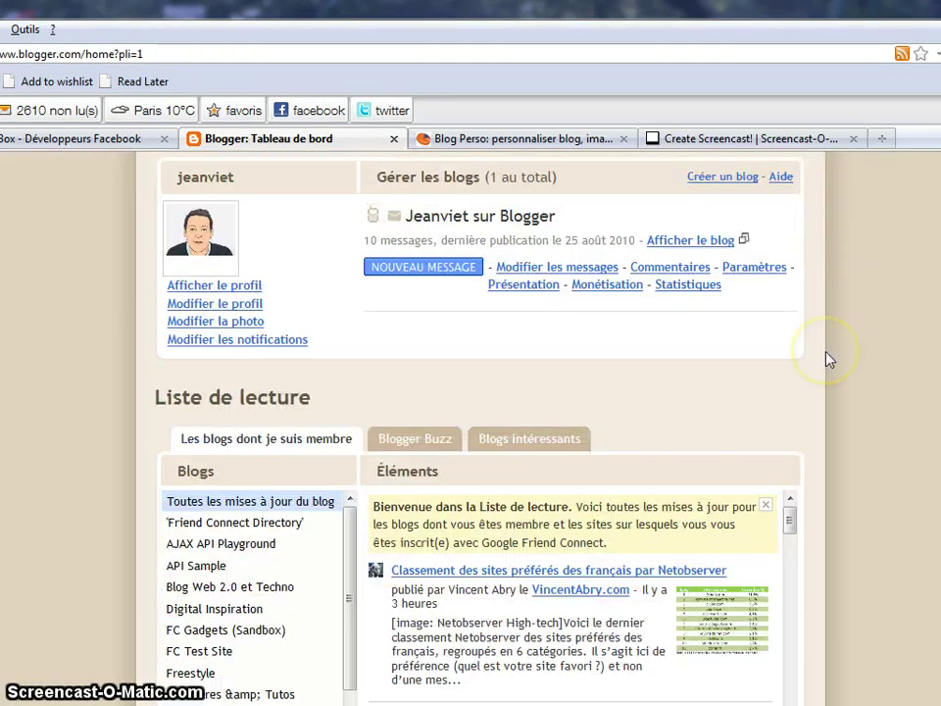
{"action": "scroll", "coordinate": [828, 360], "scroll_direction": "up", "scroll_amount": 3}
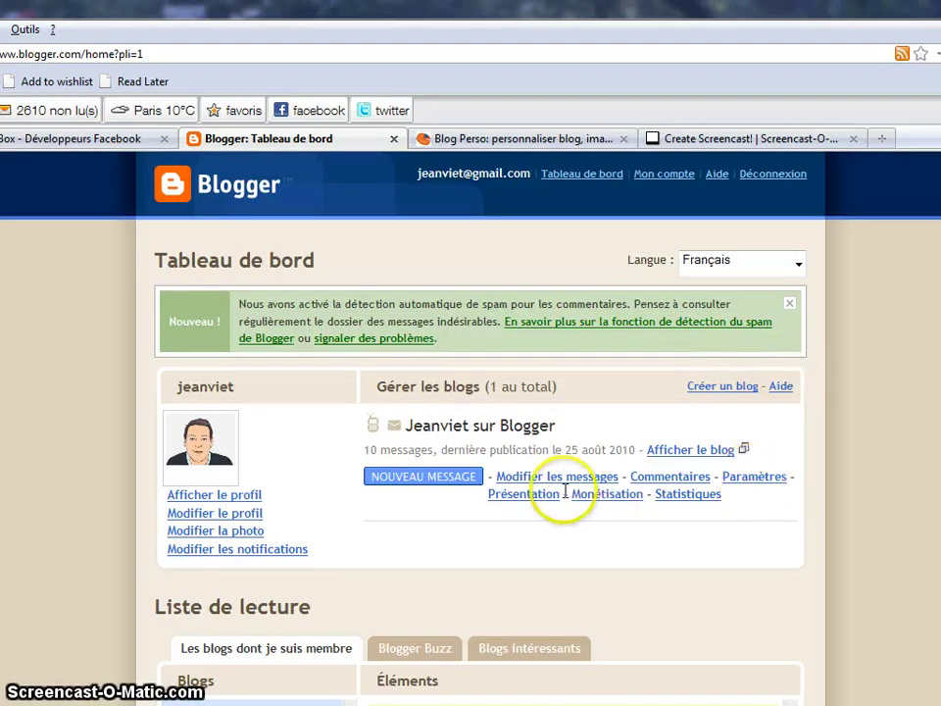
{"action": "left_click", "coordinate": [525, 496]}
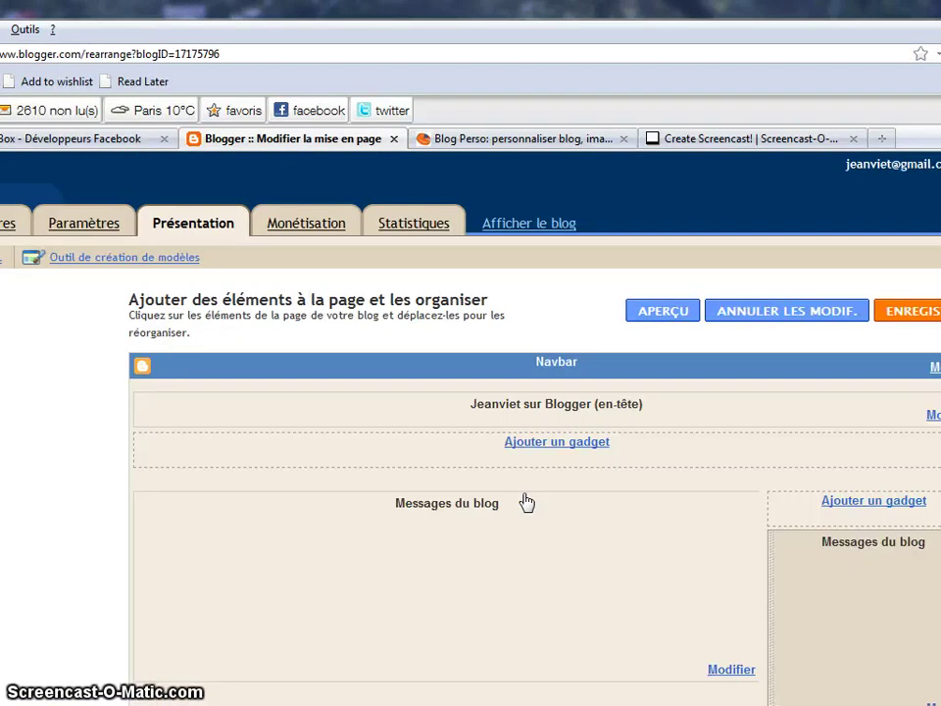
- Add an HTML/JavaScript gadget to the blog's lower sidebar section, above the existing "Fan de Sybil" gadget
{"action": "scroll", "coordinate": [471, 392], "scroll_direction": "down", "scroll_amount": 4}
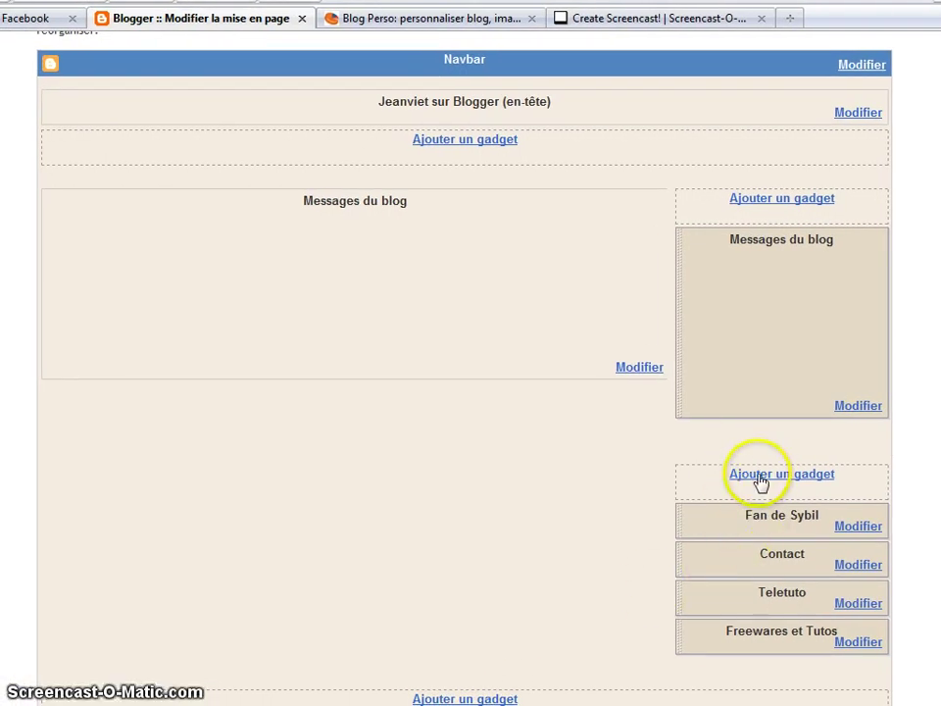
{"action": "left_click", "coordinate": [762, 478]}
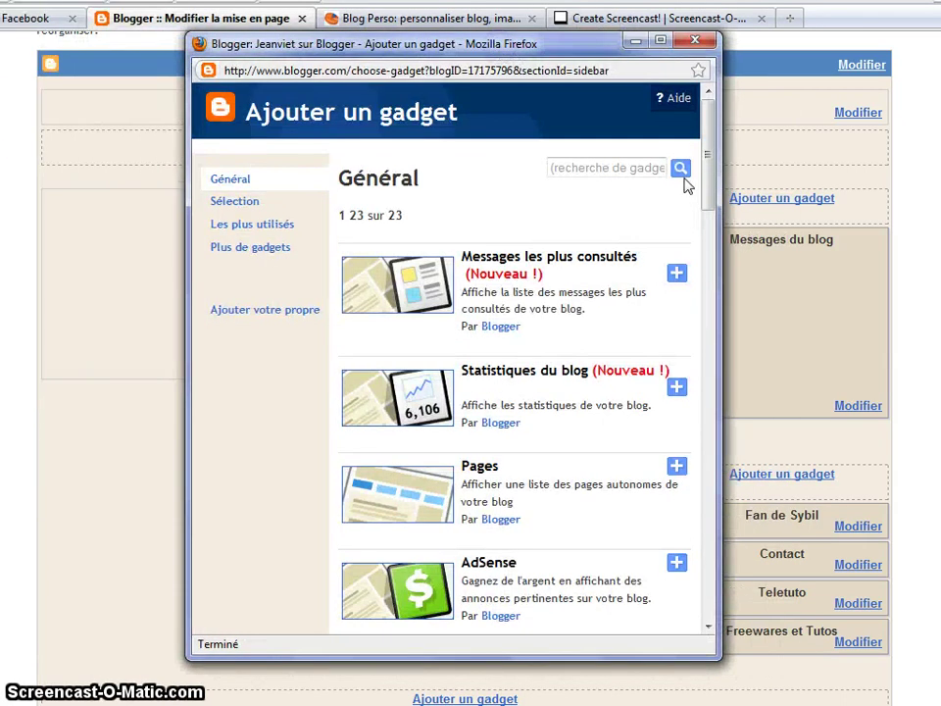
{"action": "left_click_drag", "start_coordinate": [708, 148], "coordinate": [702, 312]}
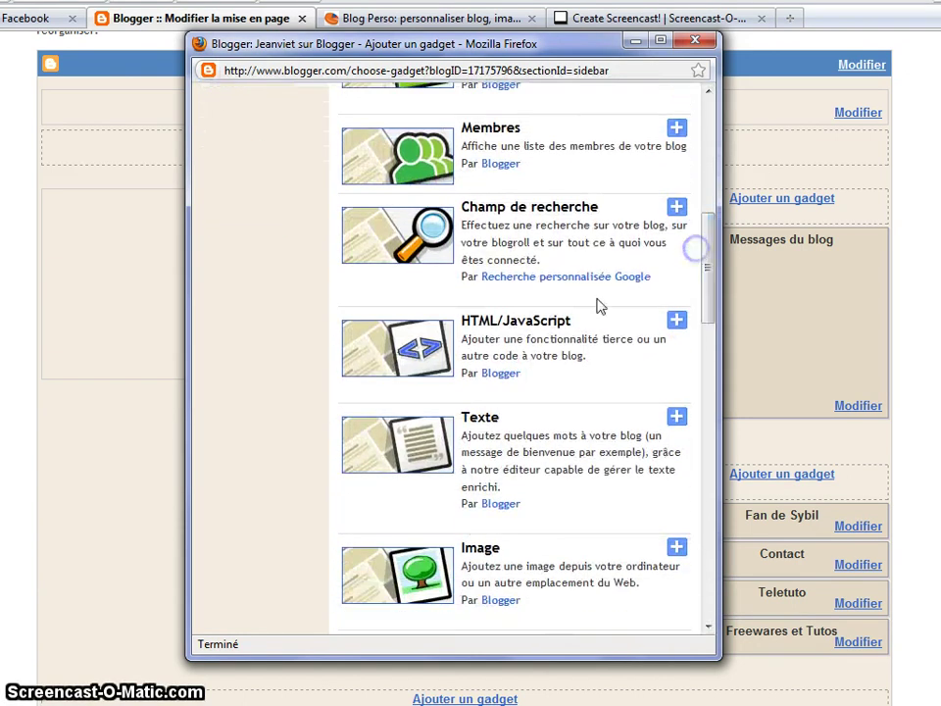
{"action": "left_click", "coordinate": [530, 331]}
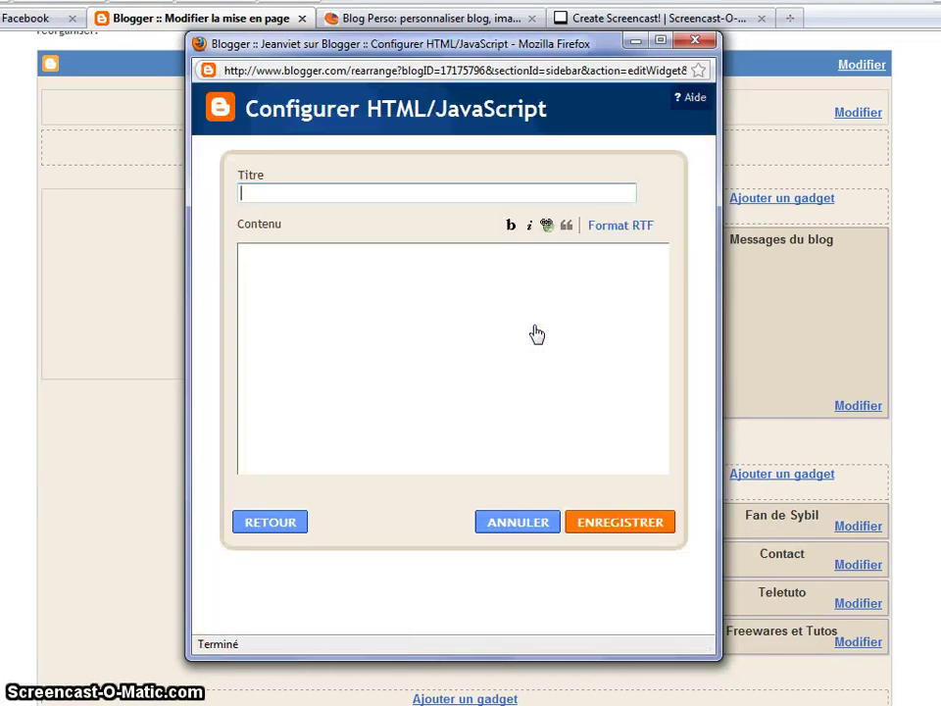
- Title the HTML/JavaScript gadget "Fan de Sybil 2" and paste the copied Like Box iframe code as its content
{"action": "left_click", "coordinate": [373, 190]}
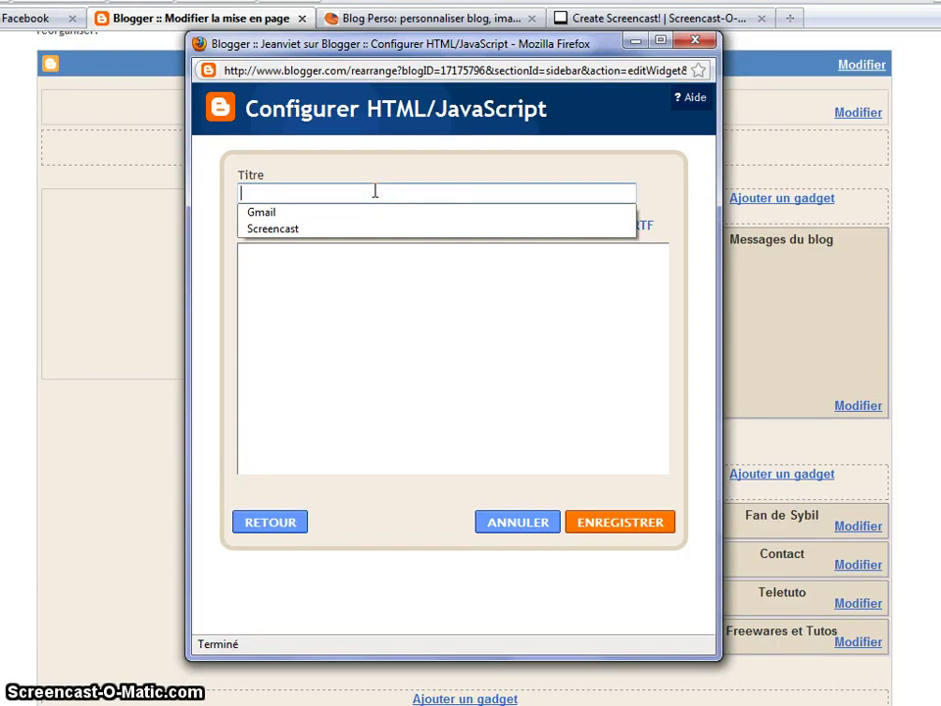
{"action": "type", "text": "Fan de Sybil"}
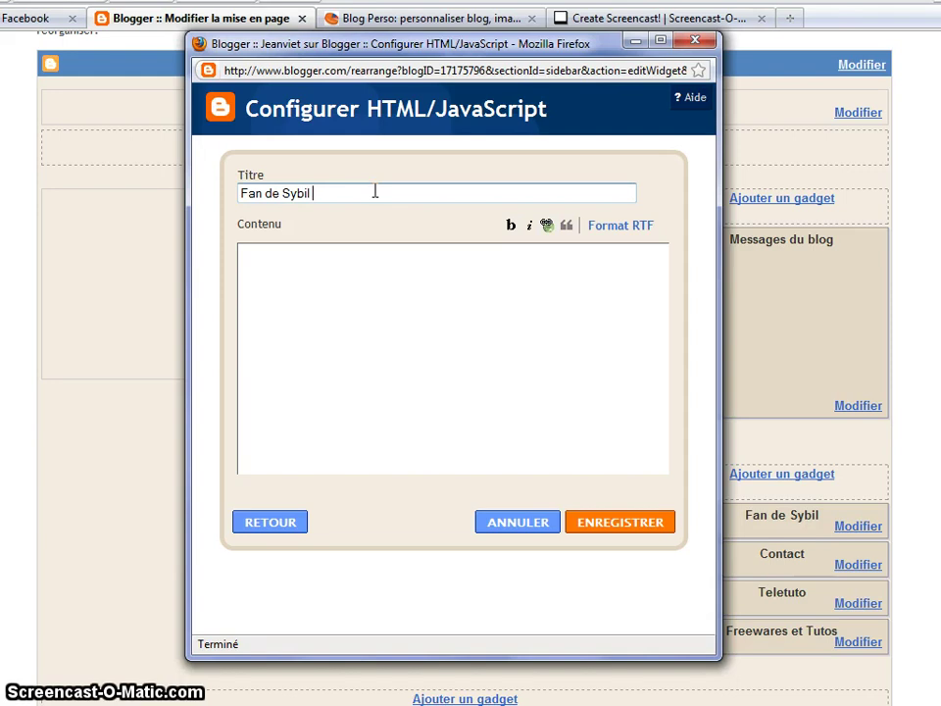
{"action": "type", "text": " 2"}
{"action": "left_click", "coordinate": [359, 271]}
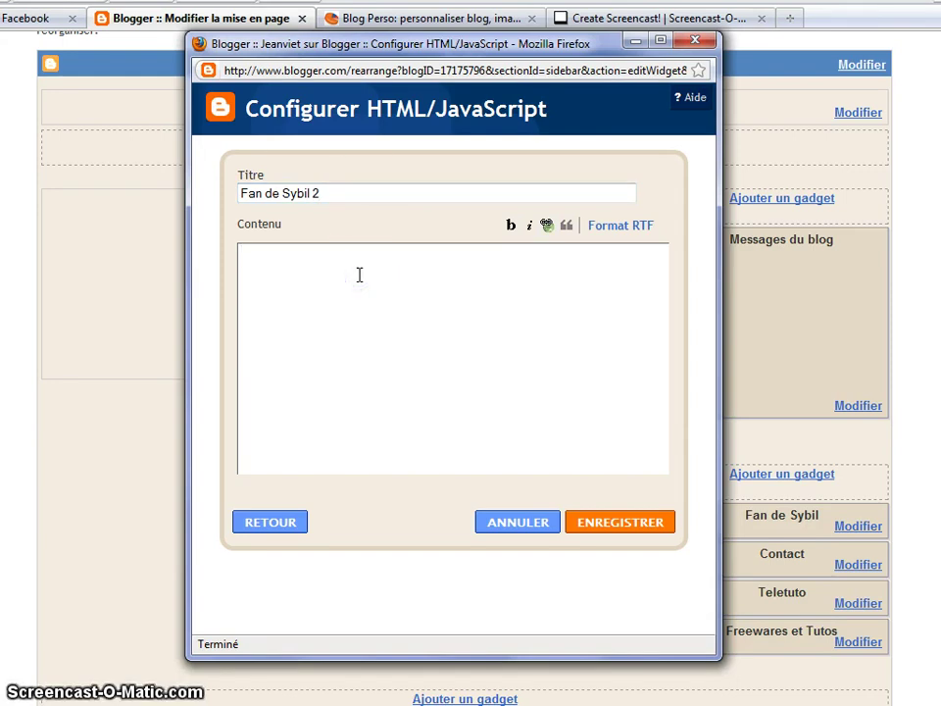
{"action": "key", "text": "ctrl+v"}
{"action": "left_click", "coordinate": [372, 267]}
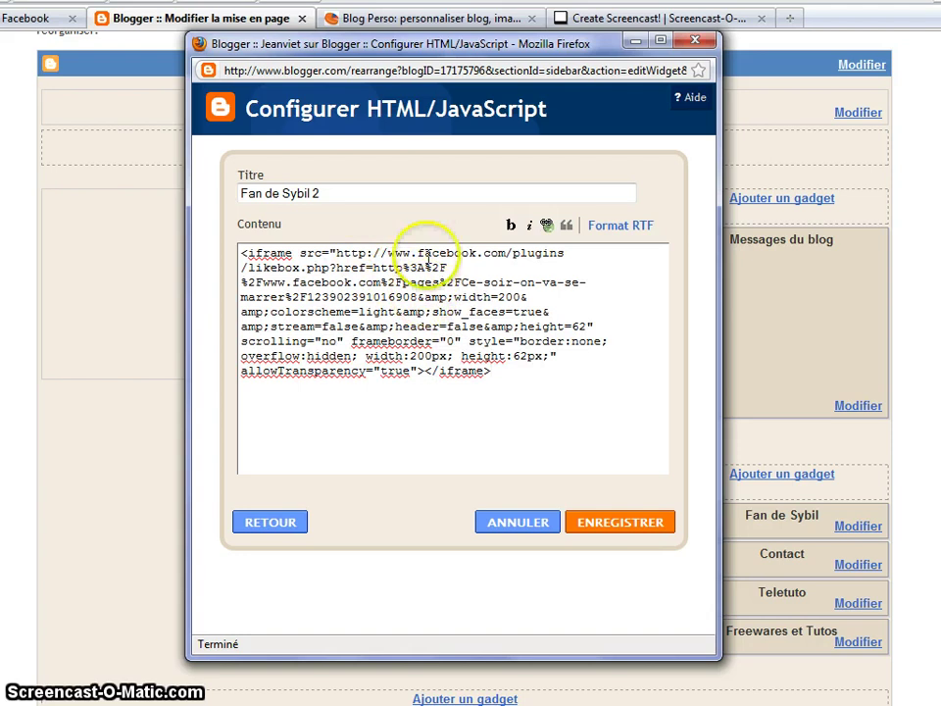
- Set the height parameter in the iframe code's source URL to 400
{"action": "left_click", "coordinate": [536, 359]}
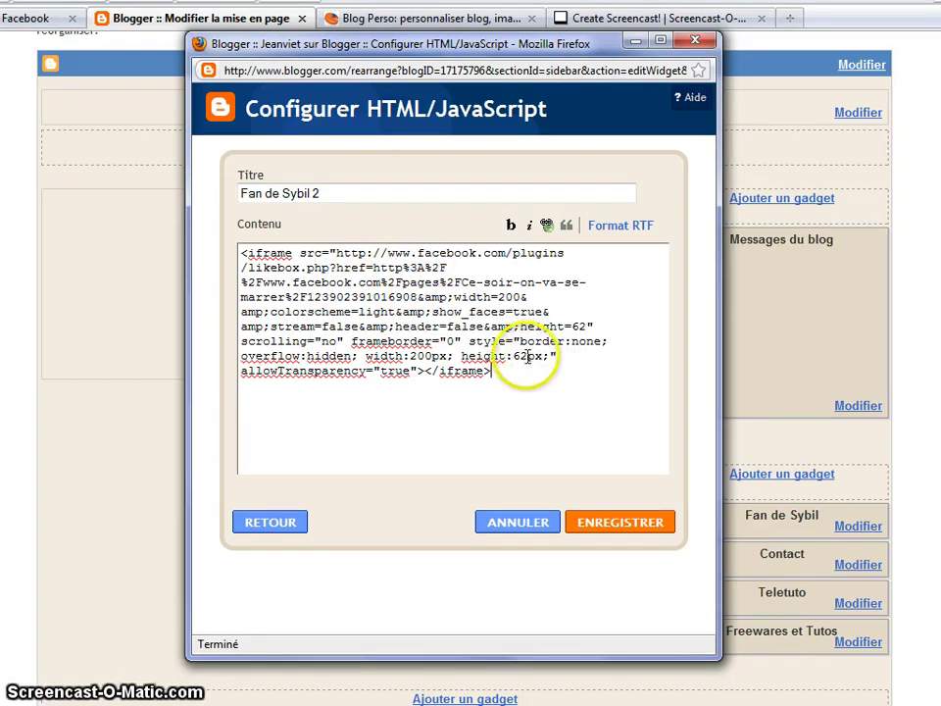
{"action": "left_click_drag", "start_coordinate": [530, 357], "coordinate": [514, 357]}
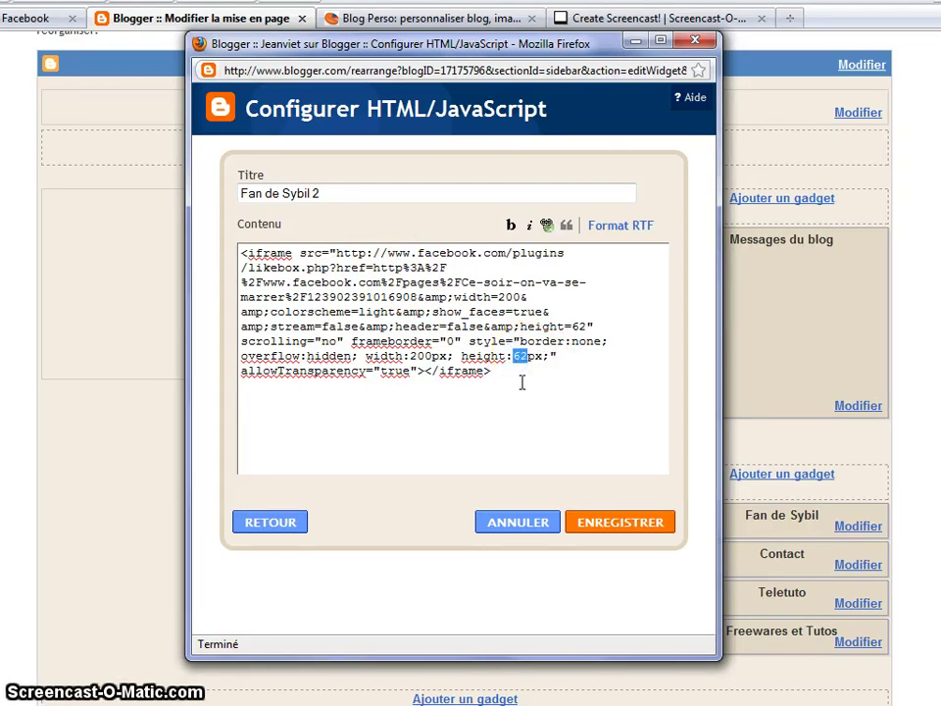
{"action": "left_click", "coordinate": [544, 358]}
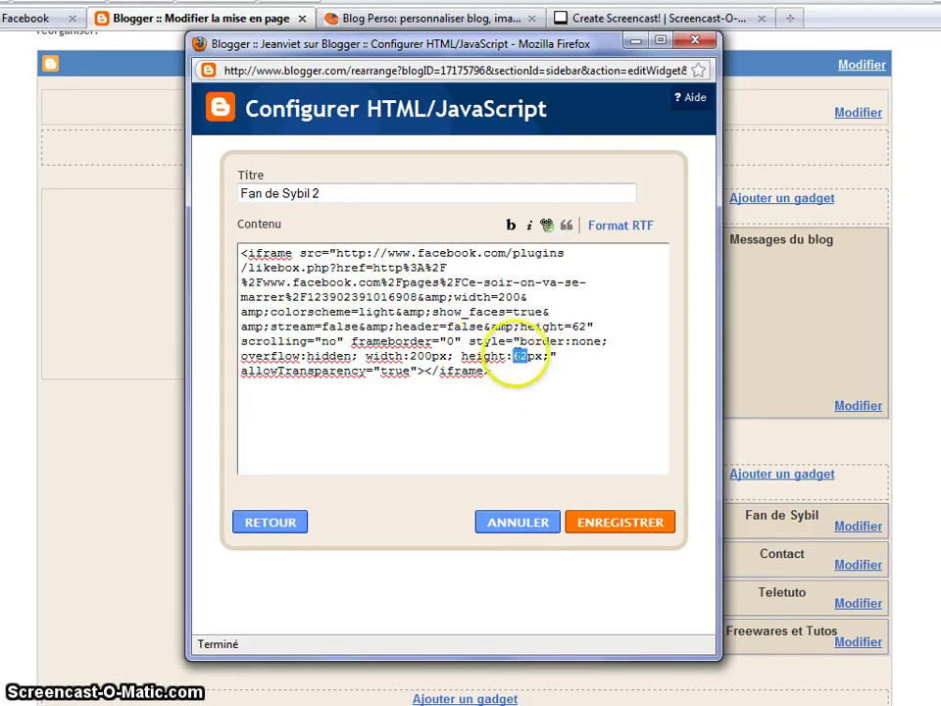
{"action": "double_click", "coordinate": [576, 327]}
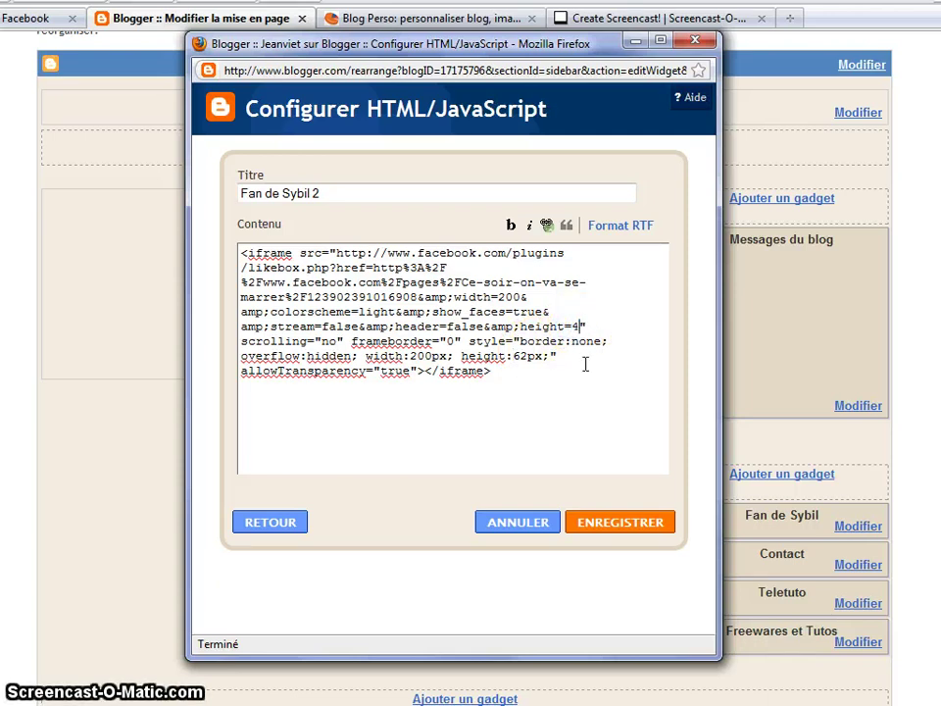
{"action": "left_click", "coordinate": [410, 356]}
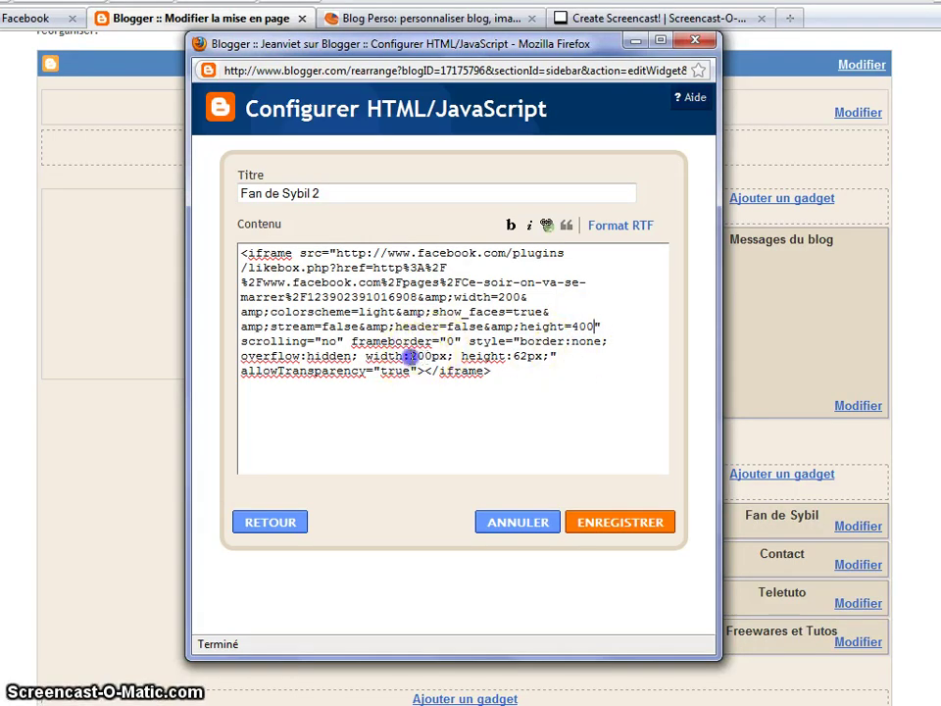
{"action": "double_click", "coordinate": [586, 327]}
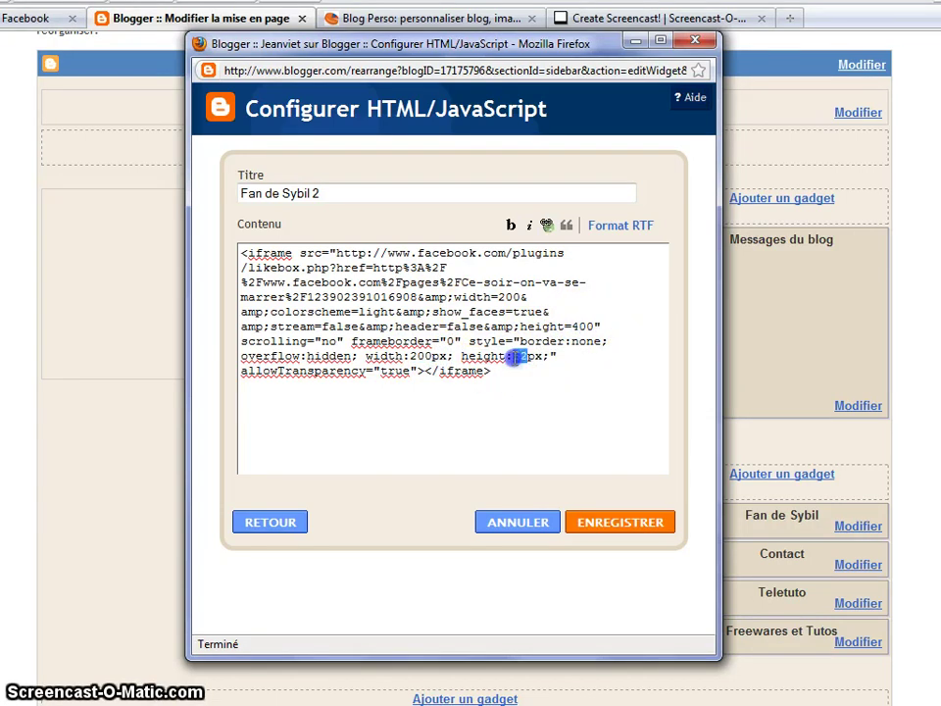
- Set the height in the iframe code's style attribute to 400px and save the "Fan de Sybil 2" gadget
{"action": "type", "text": "400"}
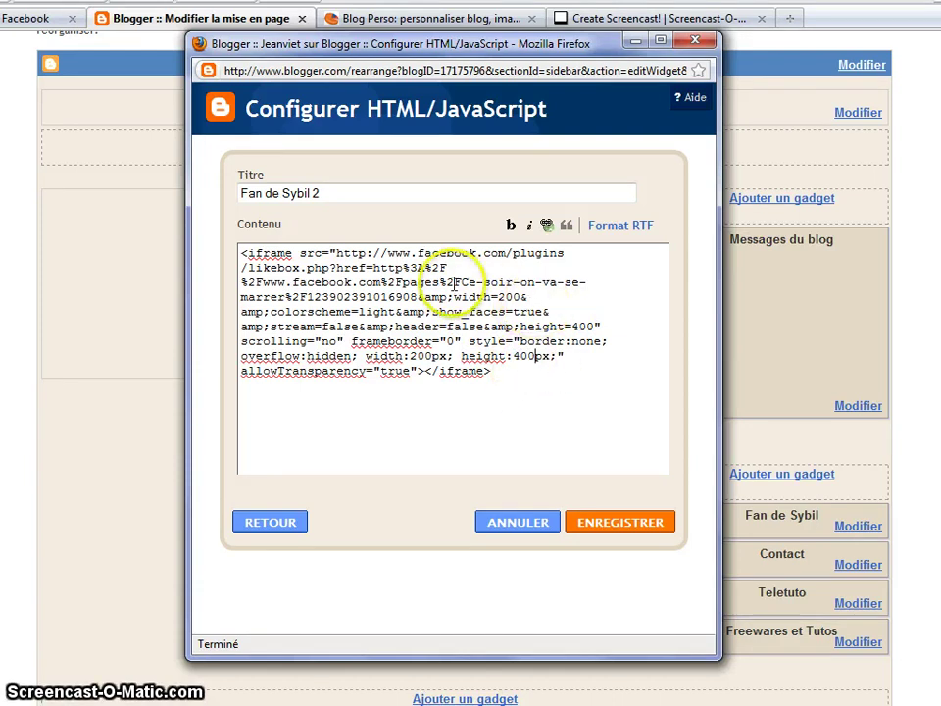
{"action": "left_click", "coordinate": [499, 296]}
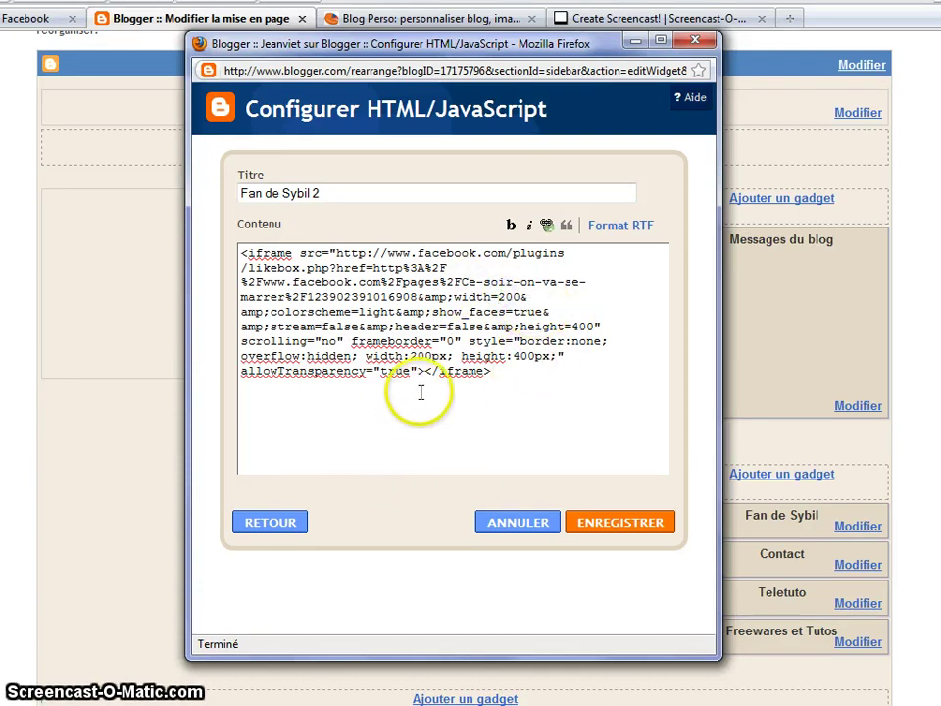
{"action": "left_click", "coordinate": [608, 525]}
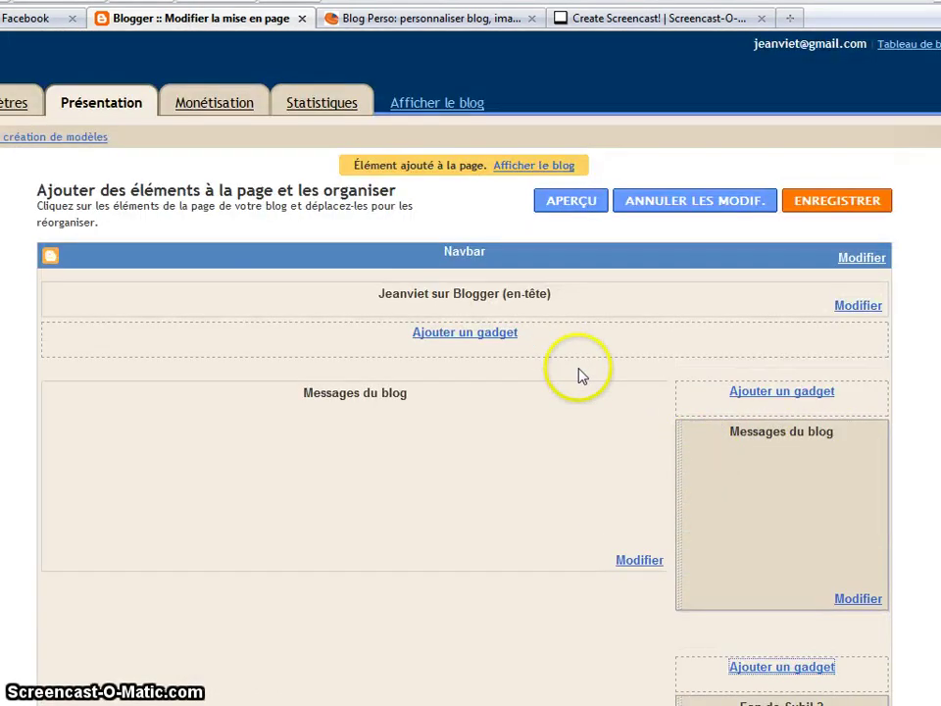
- Preview the blog and examine the Like Box gadgets in its sidebar
{"action": "right_click", "coordinate": [561, 211]}
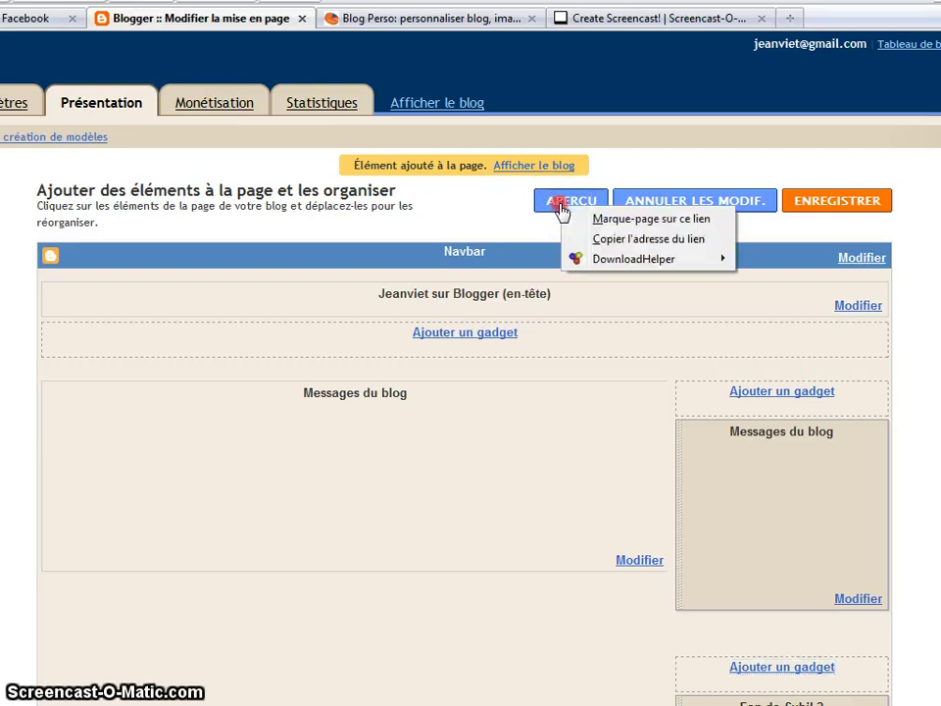
{"action": "left_click", "coordinate": [555, 212]}
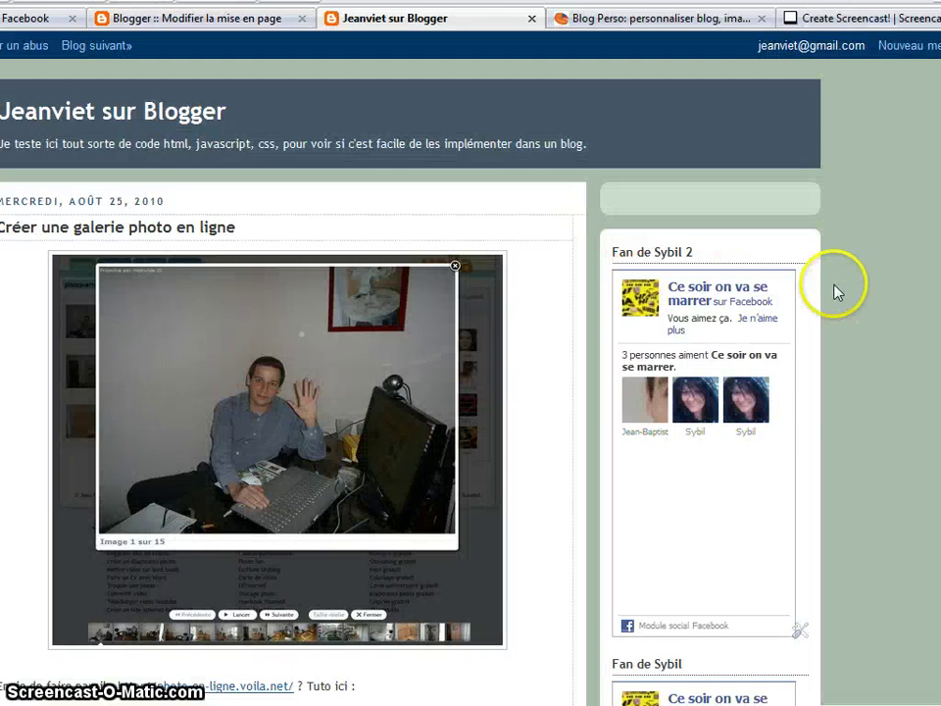
{"action": "scroll", "coordinate": [836, 291], "scroll_direction": "down", "scroll_amount": 4}
{"action": "scroll", "coordinate": [836, 291], "scroll_direction": "down", "scroll_amount": 6}
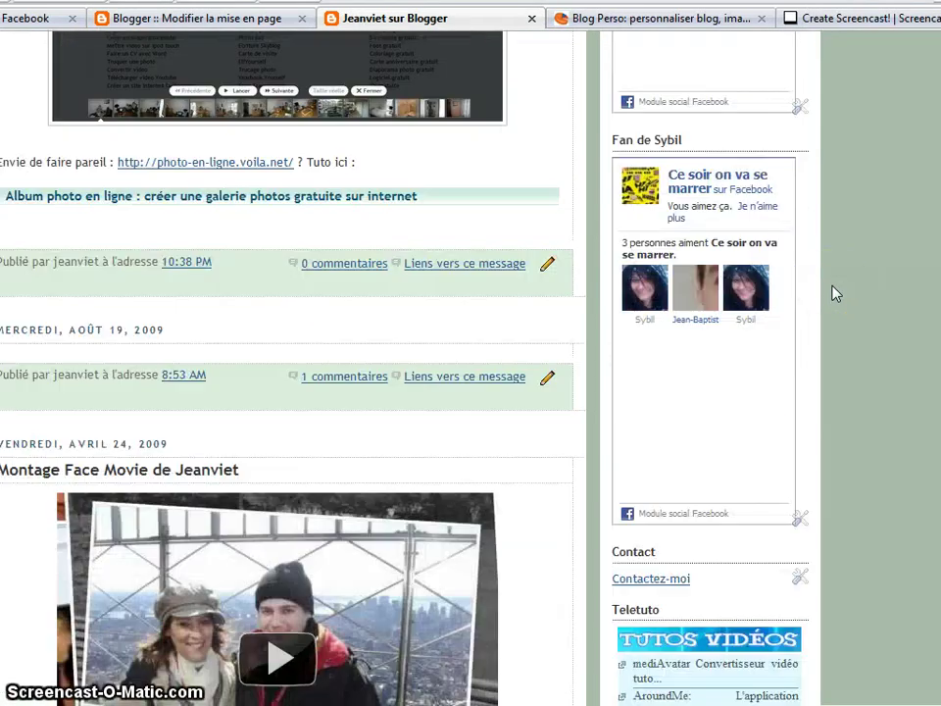
{"action": "scroll", "coordinate": [836, 293], "scroll_direction": "up", "scroll_amount": 10}
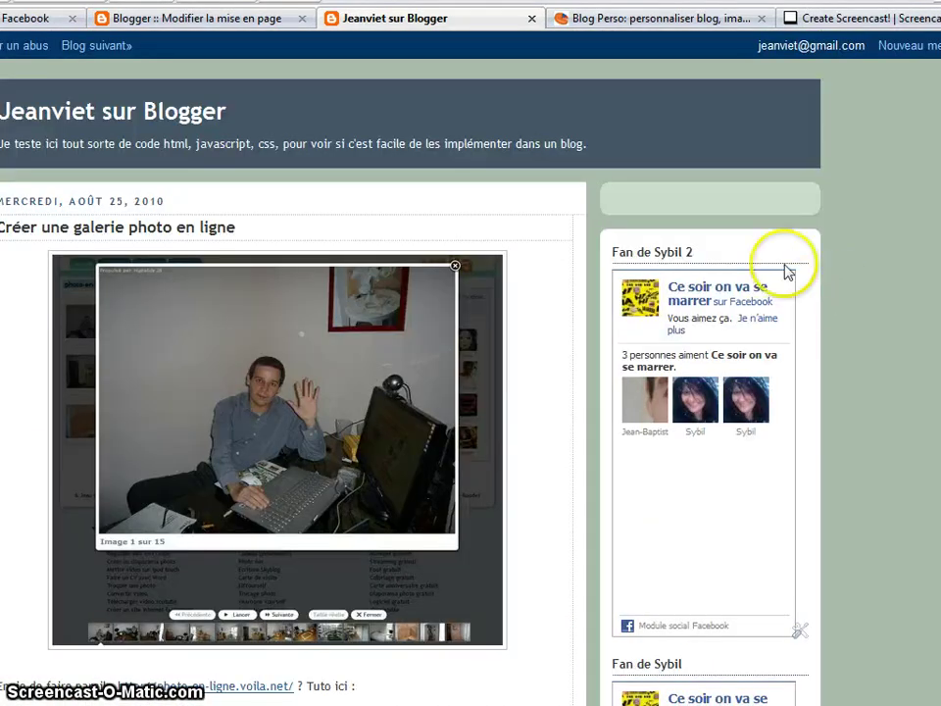
{"action": "left_click", "coordinate": [27, 21]}
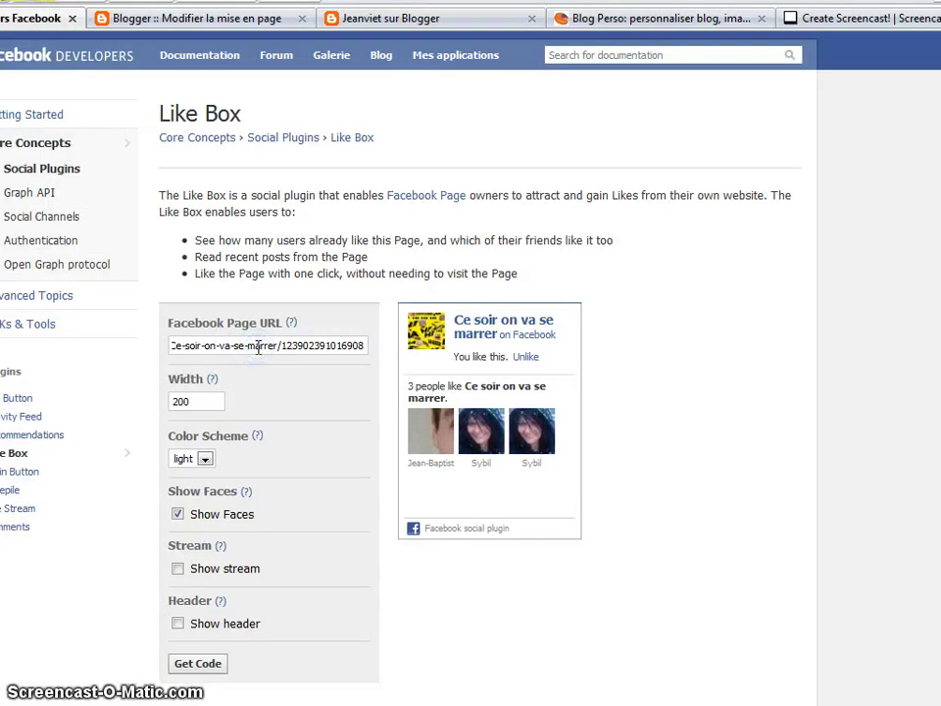
{"action": "key", "text": "BackSpace"}
{"action": "key", "text": "BackSpace"}
{"action": "key", "text": "BackSpace"}
{"action": "key", "text": "BackSpace"}
{"action": "key", "text": "BackSpace"}
{"action": "key", "text": "BackSpace"}
{"action": "key", "text": "BackSpace"}
{"action": "key", "text": "BackSpace"}
{"action": "key", "text": "BackSpace"}
{"action": "key", "text": "BackSpace"}
{"action": "key", "text": "BackSpace"}
{"action": "key", "text": "BackSpace"}
{"action": "key", "text": "BackSpace"}
{"action": "key", "text": "BackSpace"}
{"action": "key", "text": "BackSpace"}
{"action": "key", "text": "BackSpace"}
{"action": "key", "text": "BackSpace"}
{"action": "key", "text": "BackSpace"}
{"action": "key", "text": "BackSpace"}
{"action": "key", "text": "BackSpace"}
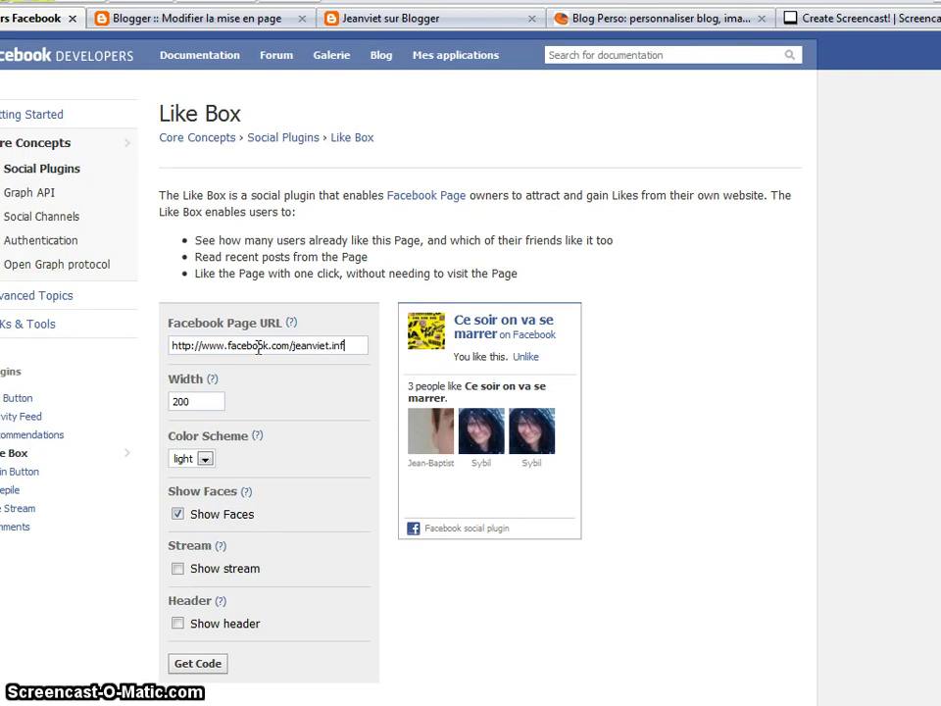
{"action": "left_click", "coordinate": [311, 389]}
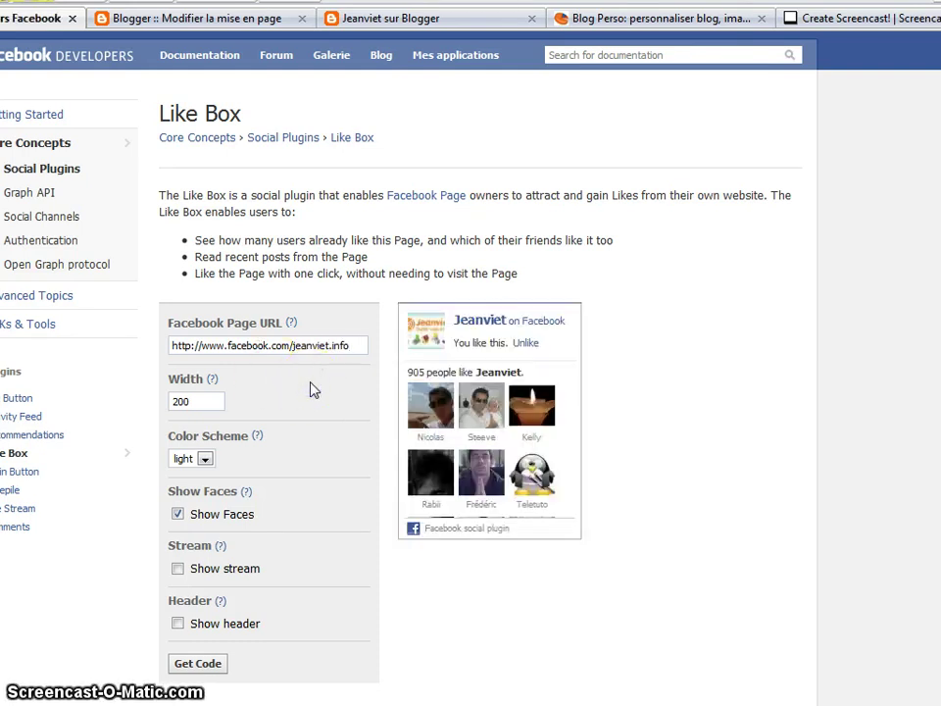
- Try a Like Box width of 300, compare it with the blog preview's sidebar, and set the width back to 200
{"action": "left_click_drag", "start_coordinate": [214, 402], "coordinate": [173, 402]}
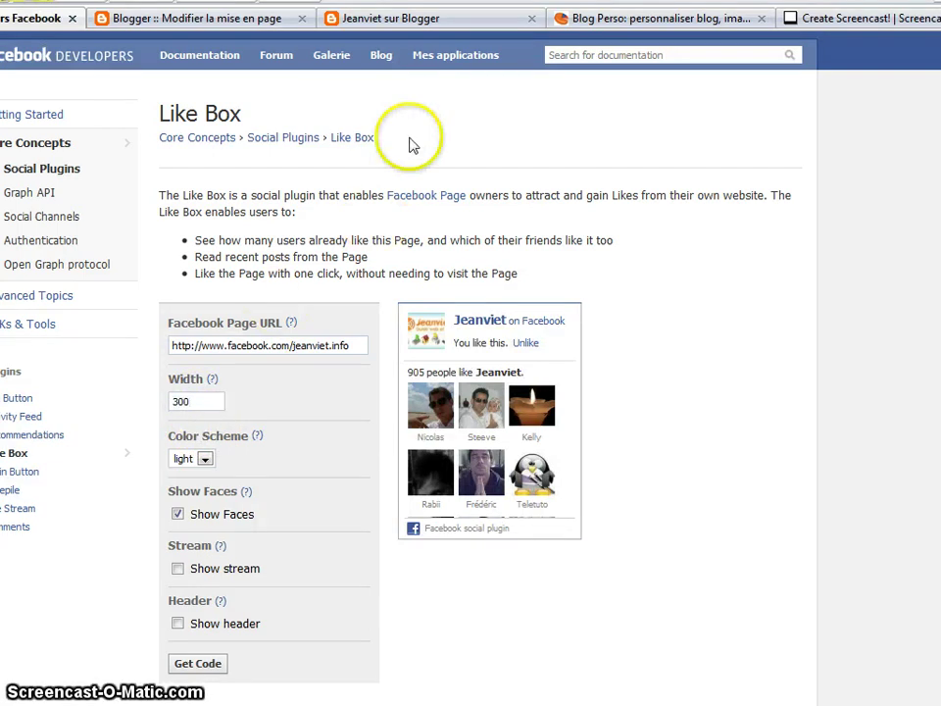
{"action": "left_click", "coordinate": [343, 20]}
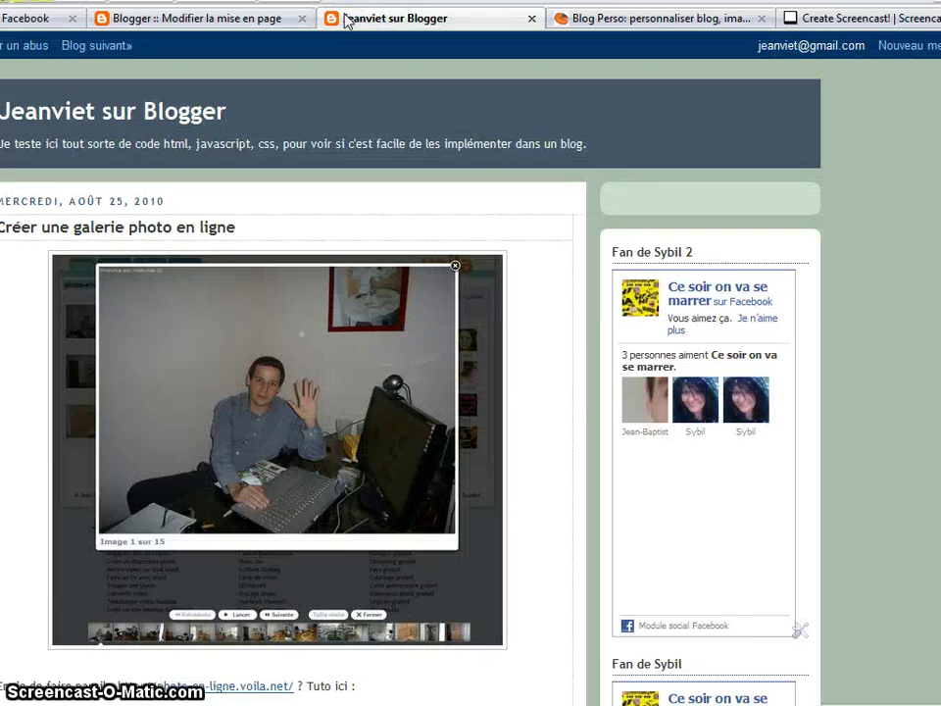
{"action": "left_click", "coordinate": [25, 20]}
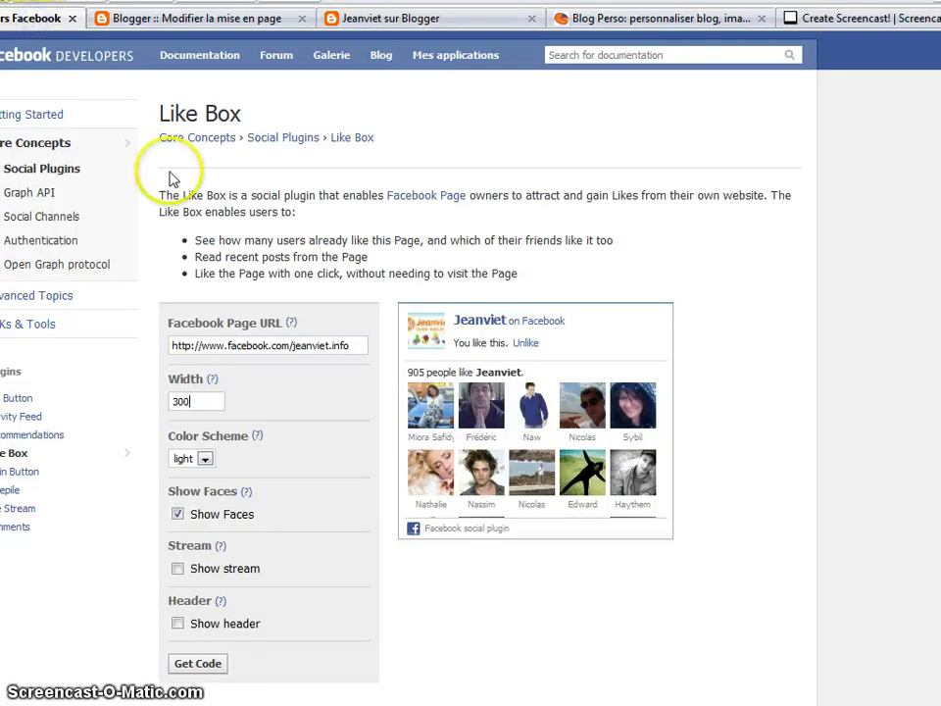
{"action": "left_click_drag", "start_coordinate": [186, 404], "coordinate": [163, 401]}
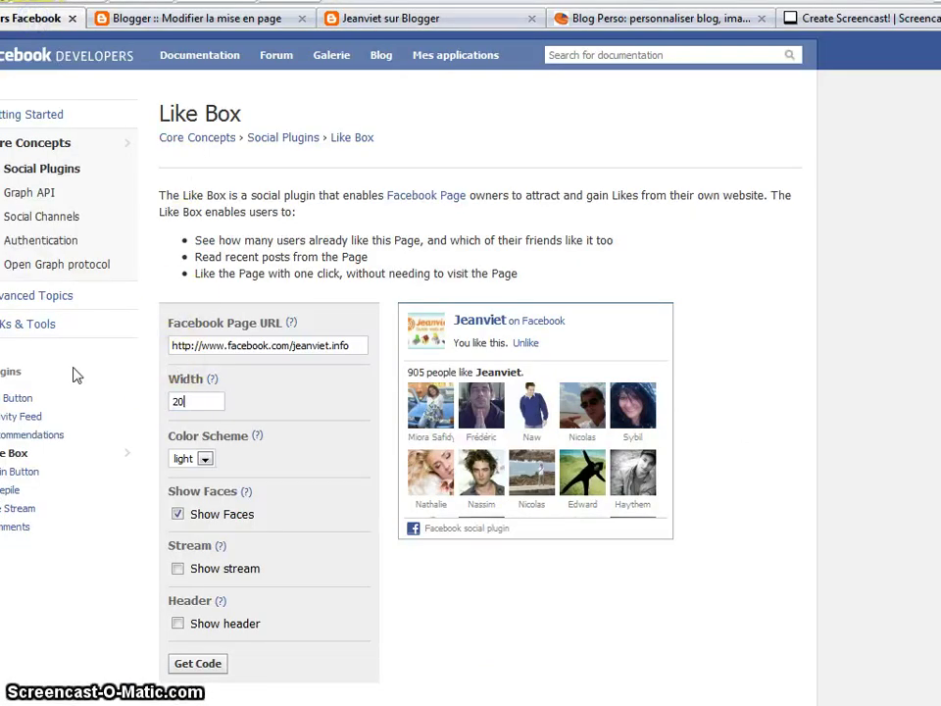
{"action": "type", "text": "200"}
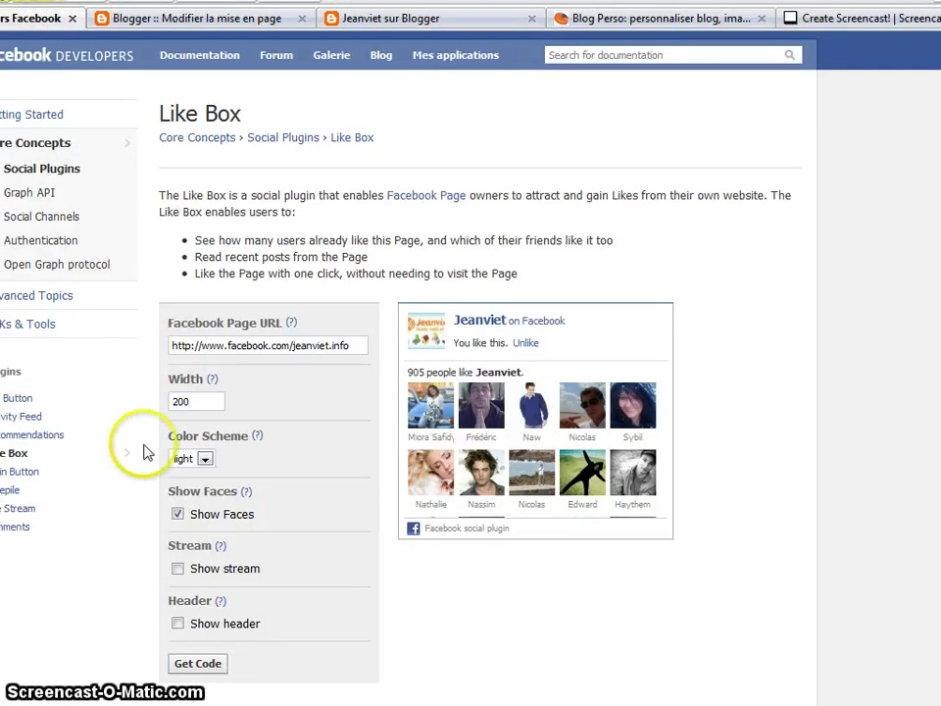
- Set the Like Box color scheme to dark and try the Show stream option, leaving it disabled
{"action": "left_click", "coordinate": [201, 458]}
{"action": "left_click", "coordinate": [188, 488]}
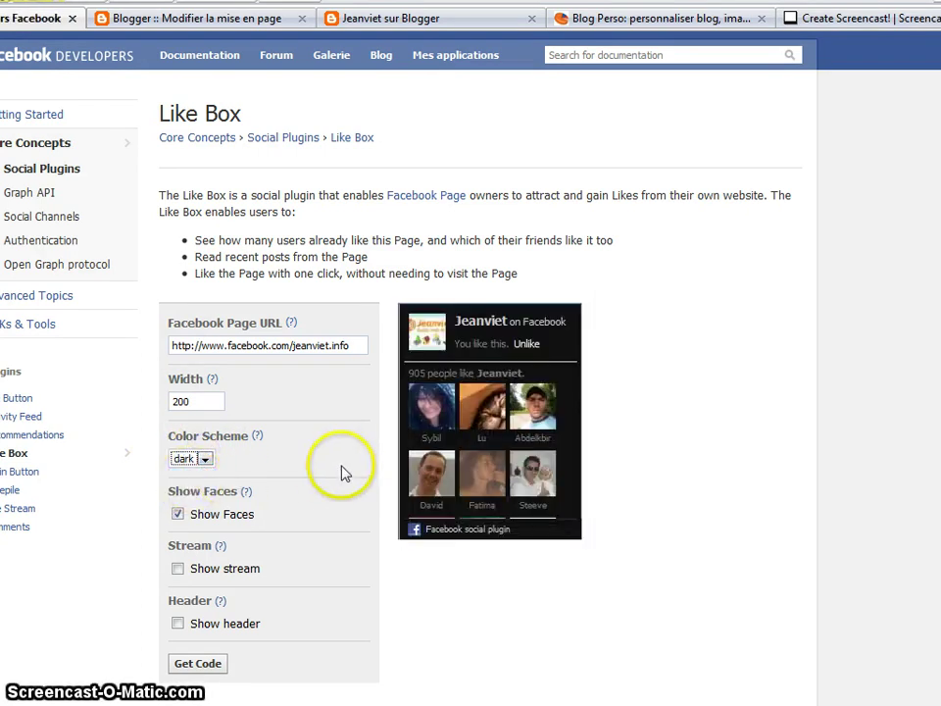
{"action": "left_click", "coordinate": [177, 568]}
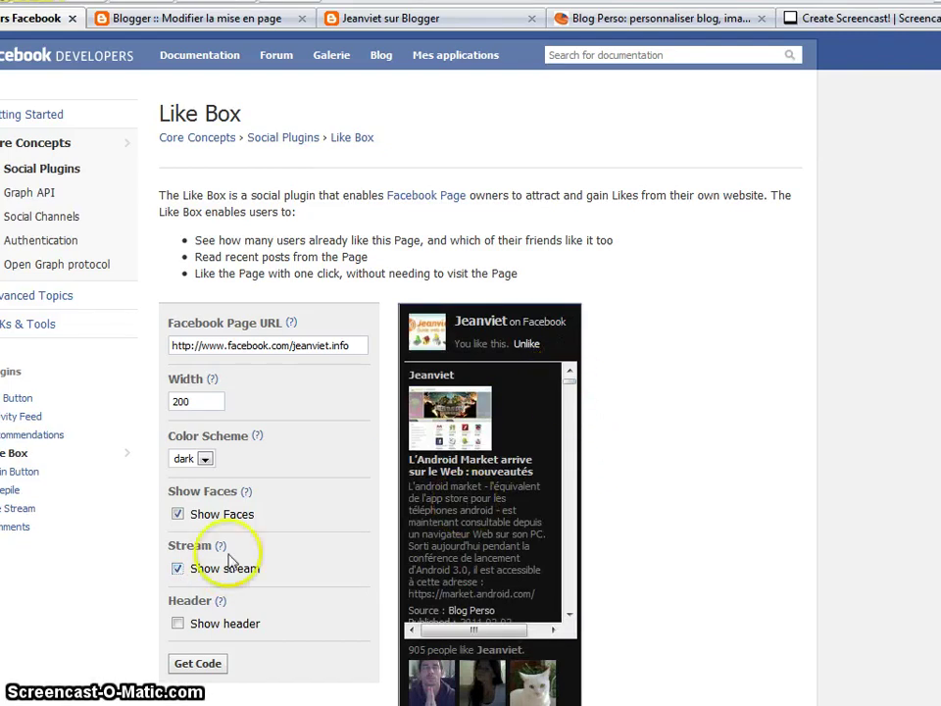
{"action": "left_click", "coordinate": [178, 569]}
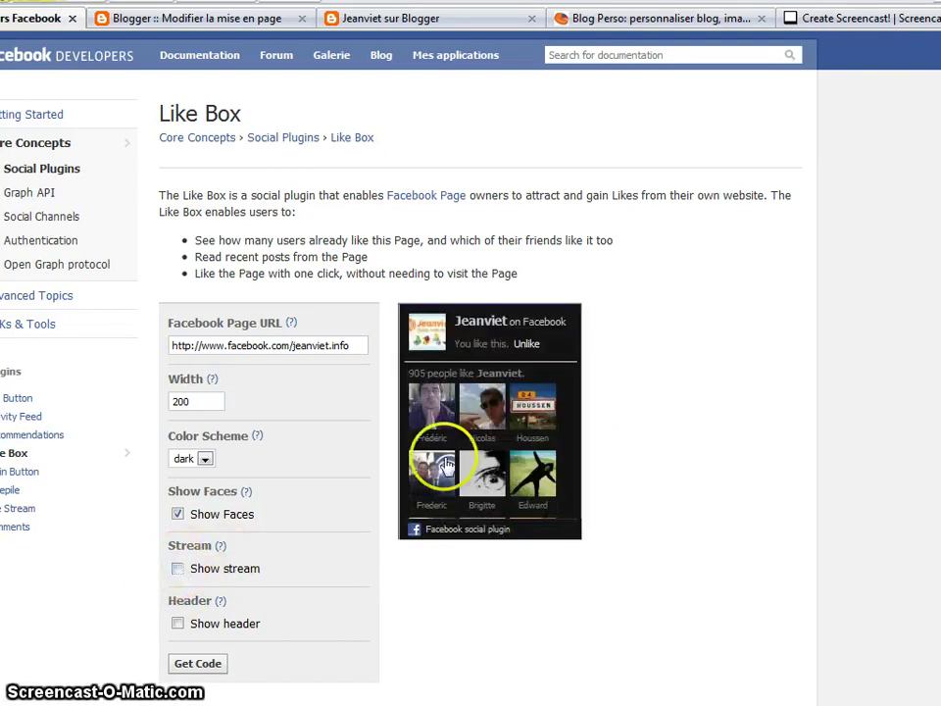
- Generate the Like Box code, copy the iframe version and close the code dialog
{"action": "left_click", "coordinate": [201, 664]}
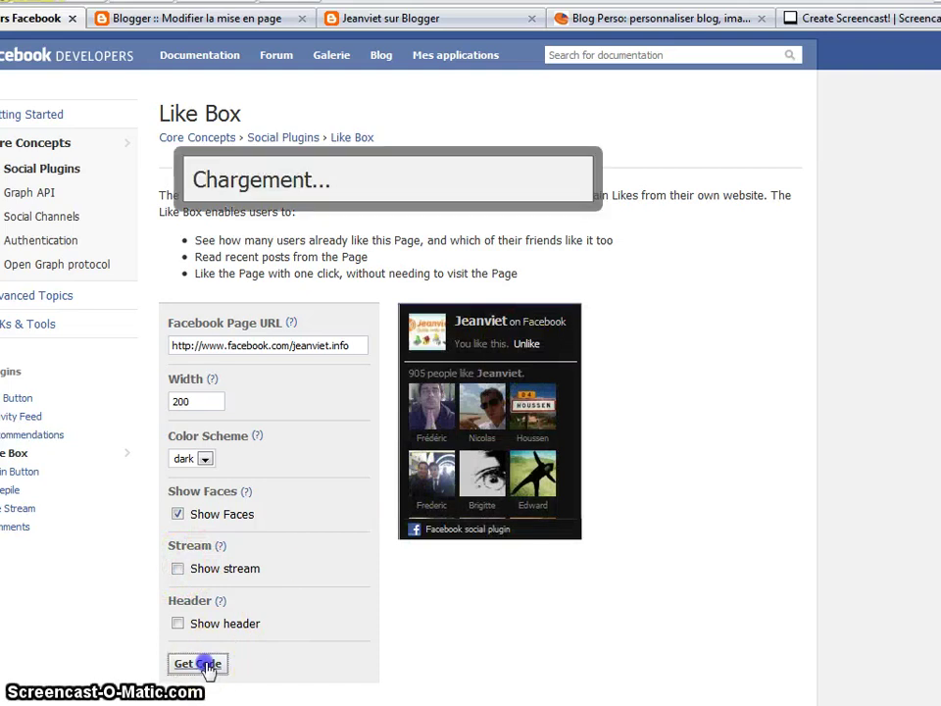
{"action": "left_click", "coordinate": [457, 277]}
{"action": "key", "text": "ctrl+c"}
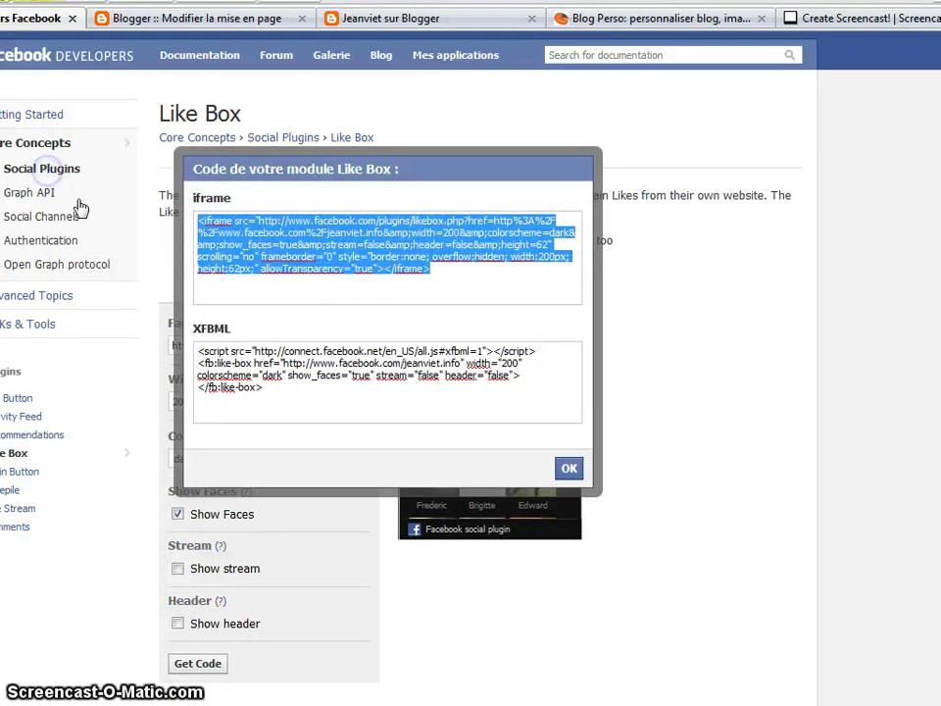
{"action": "left_click", "coordinate": [570, 468]}
{"action": "right_click", "coordinate": [442, 257]}
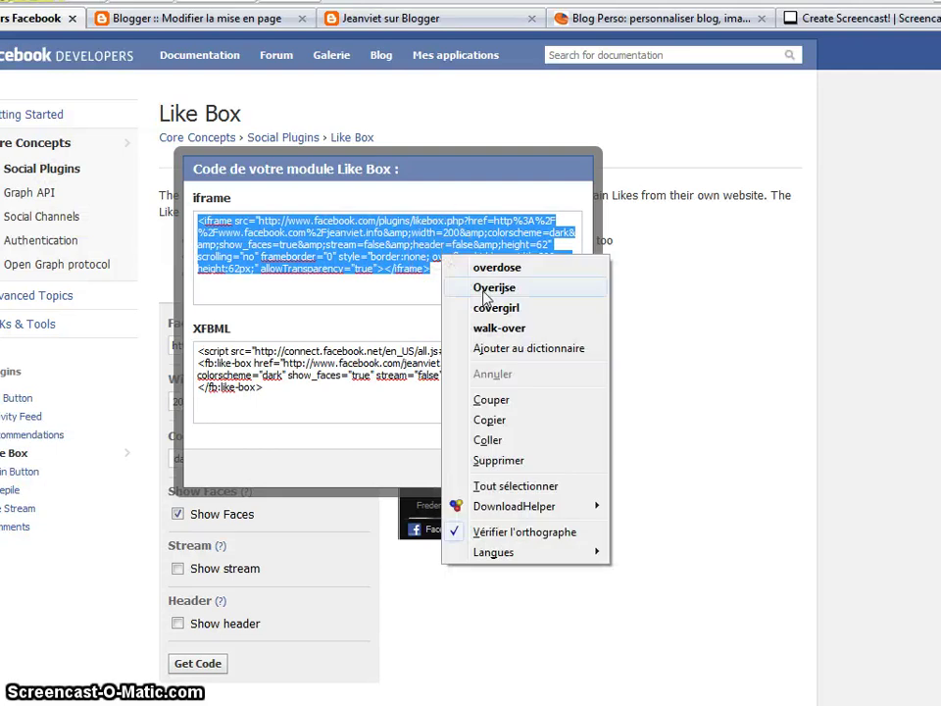
{"action": "left_click", "coordinate": [489, 420]}
{"action": "left_click", "coordinate": [575, 477]}
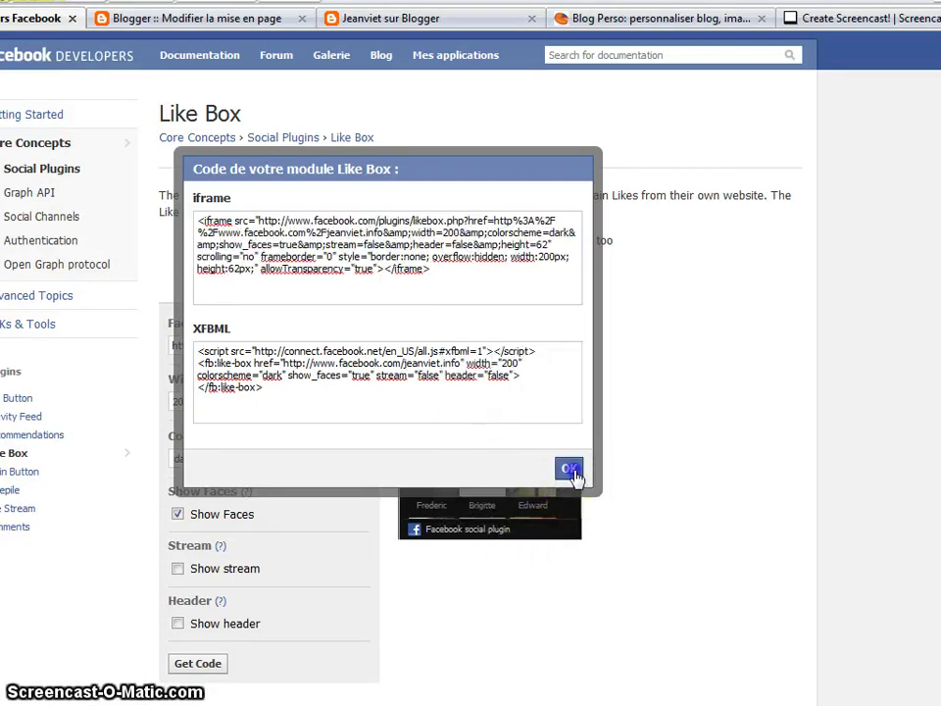
- Open the "Fan de Sybil 2" gadget for editing in Blogger's layout page and retitle it "Fan de Jeanviet"
{"action": "left_click", "coordinate": [406, 23]}
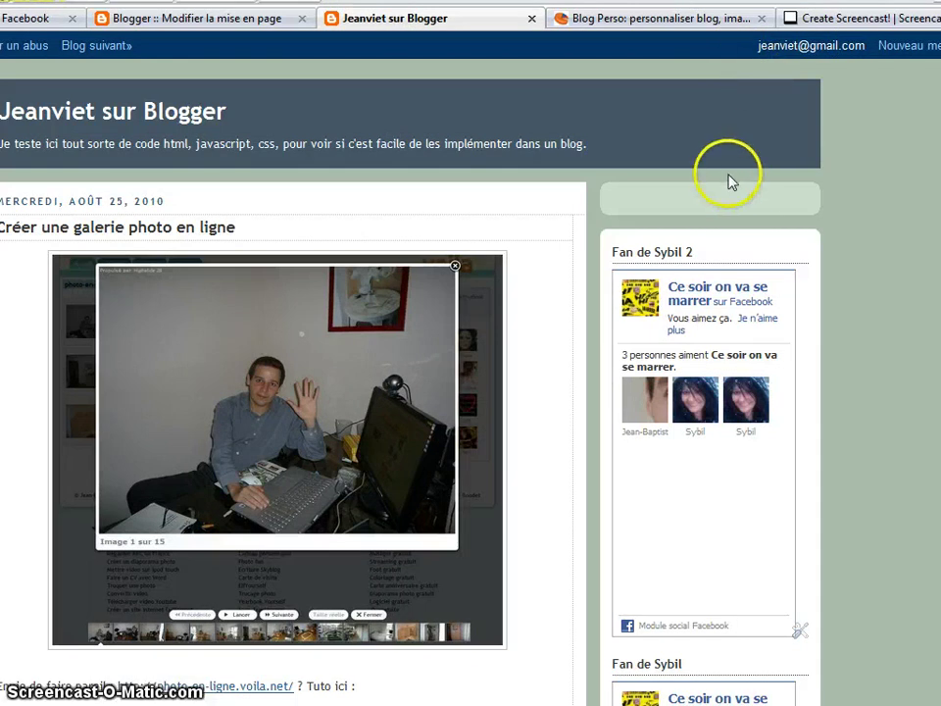
{"action": "left_click", "coordinate": [186, 21]}
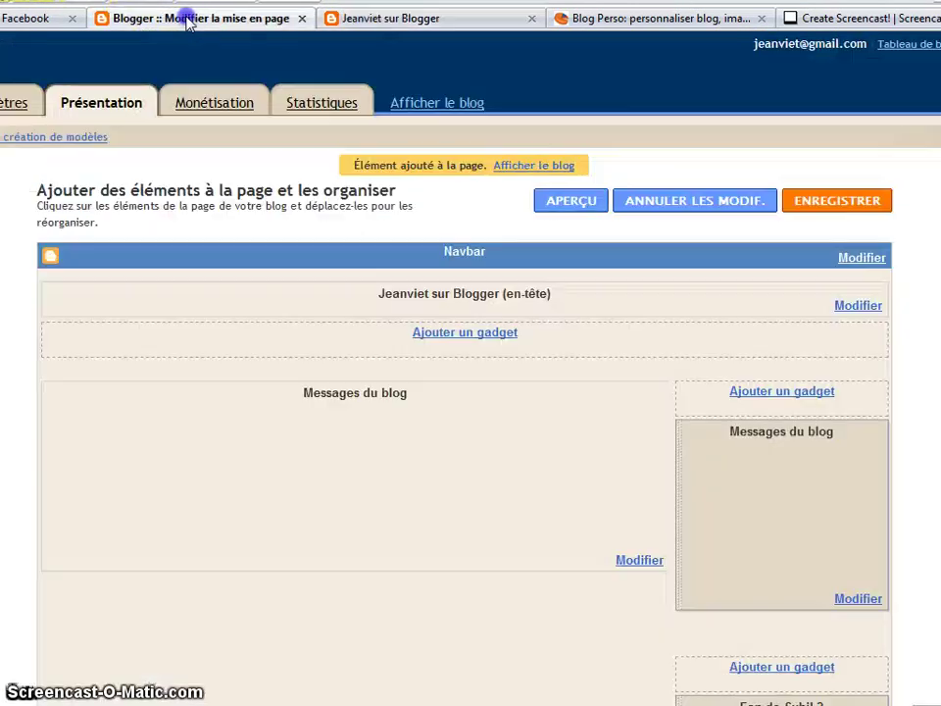
{"action": "scroll", "coordinate": [645, 361], "scroll_direction": "down", "scroll_amount": 2}
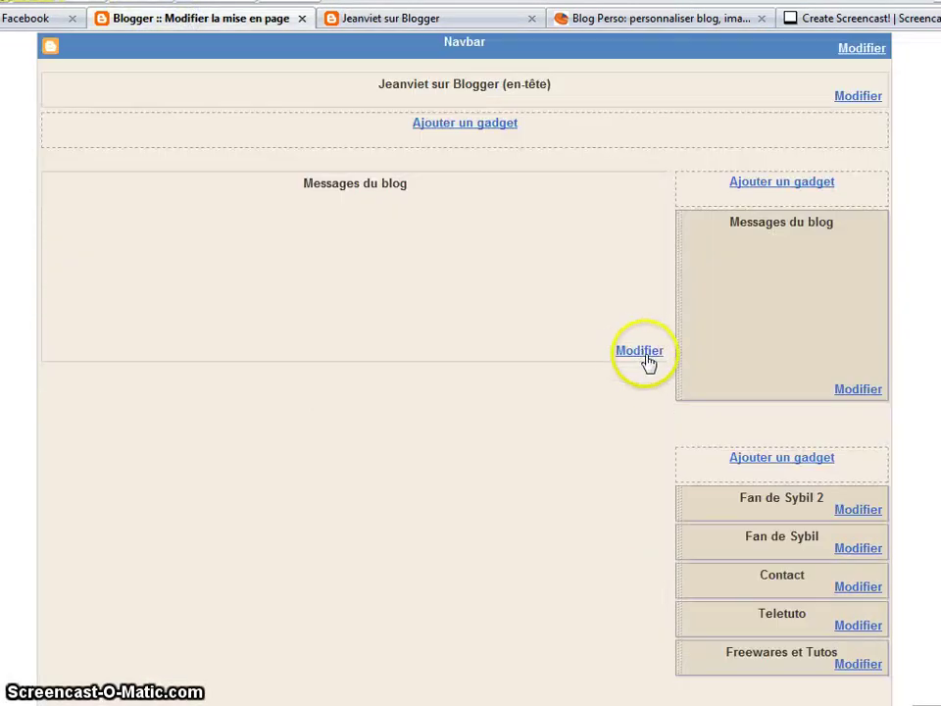
{"action": "left_click", "coordinate": [860, 511]}
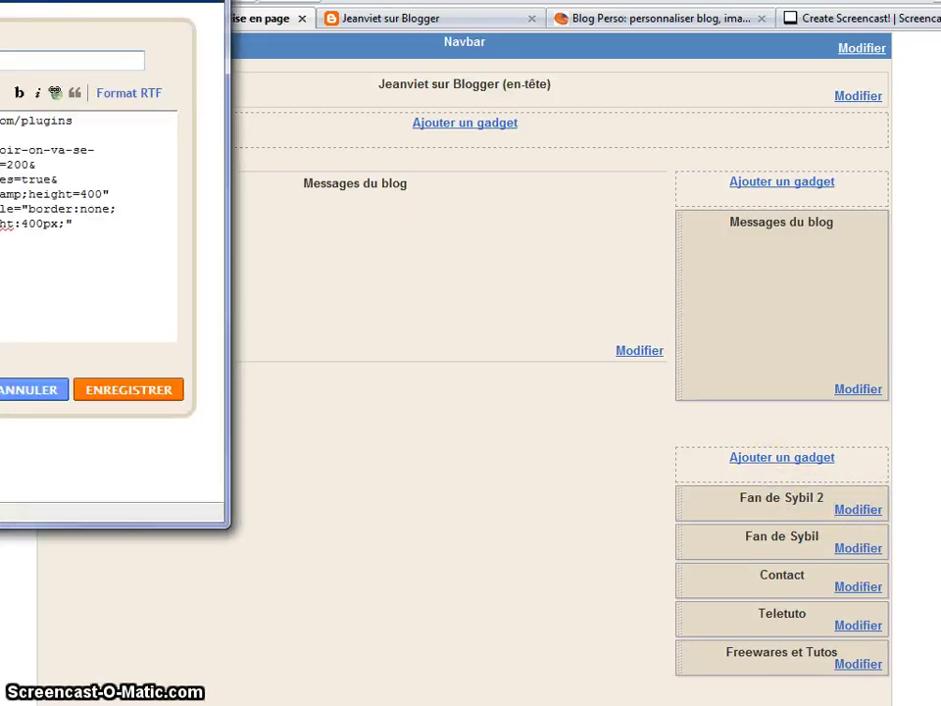
{"action": "left_click_drag", "start_coordinate": [44, 0], "coordinate": [561, 74]}
{"action": "left_click_drag", "start_coordinate": [308, 219], "coordinate": [348, 221]}
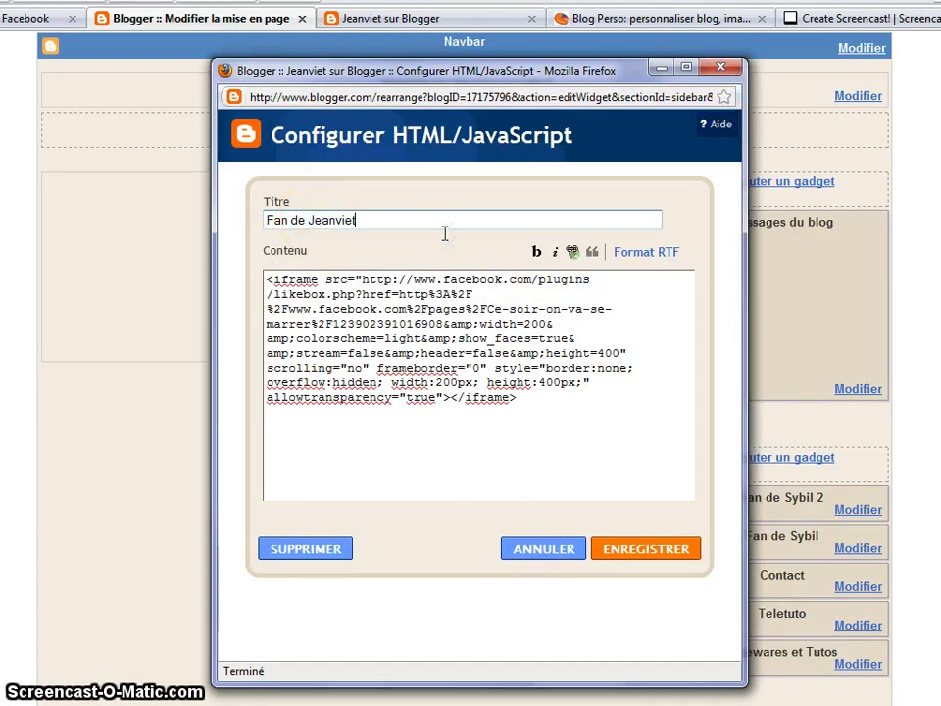
- Replace the gadget's entire content with the copied Like Box iframe code
{"action": "left_click", "coordinate": [402, 299]}
{"action": "left_click_drag", "start_coordinate": [550, 405], "coordinate": [196, 253]}
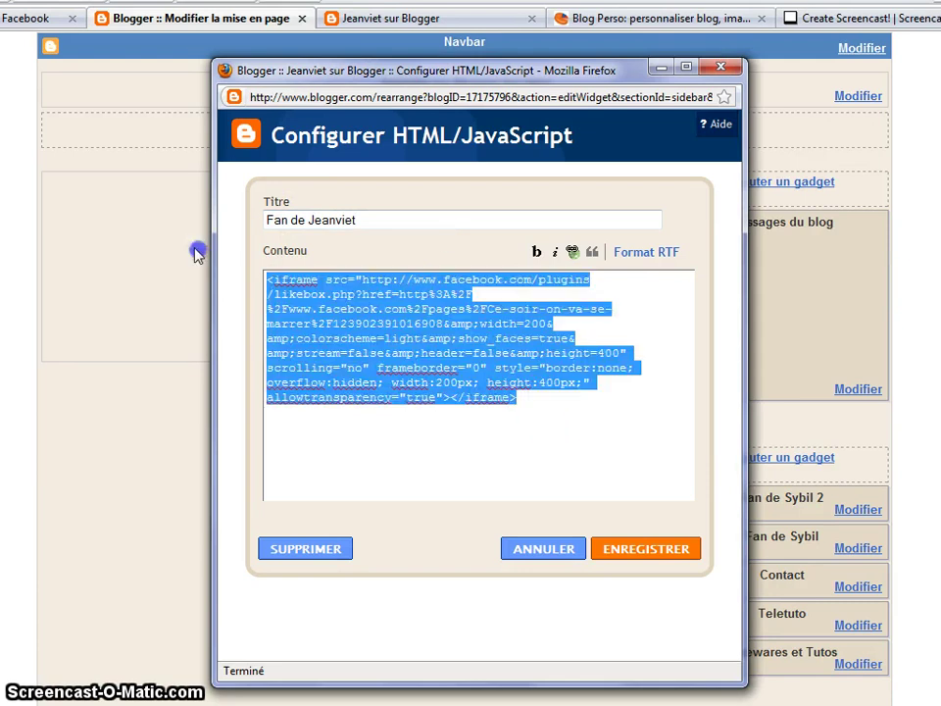
{"action": "key", "text": "ctrl+v"}
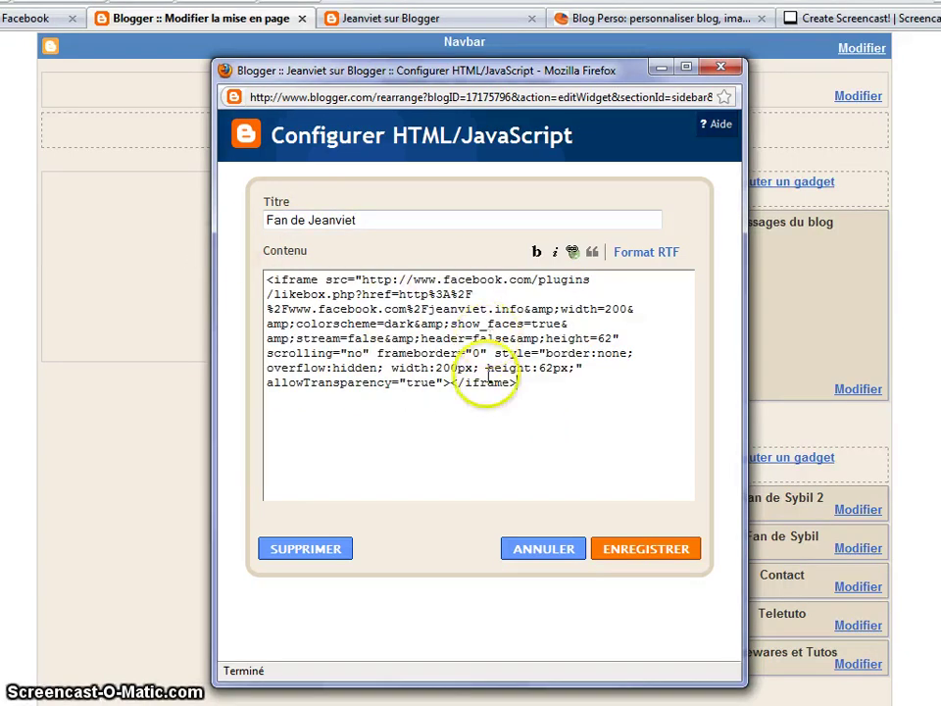
- Set the height to 400 in both the style attribute and source URL of the iframe code, and save the gadget
{"action": "double_click", "coordinate": [544, 367]}
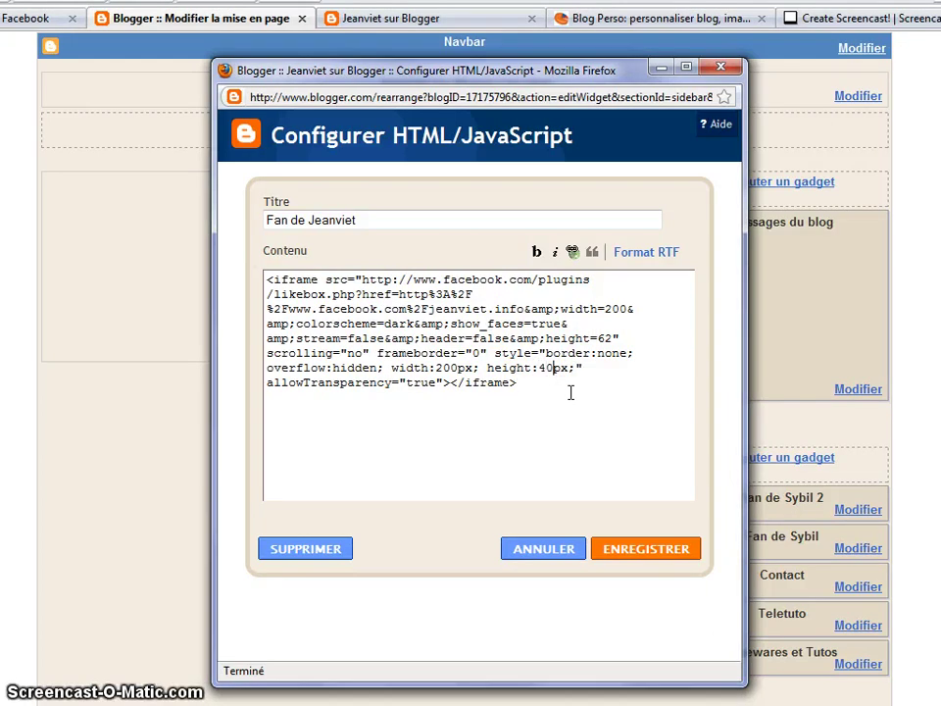
{"action": "type", "text": "400"}
{"action": "double_click", "coordinate": [602, 339]}
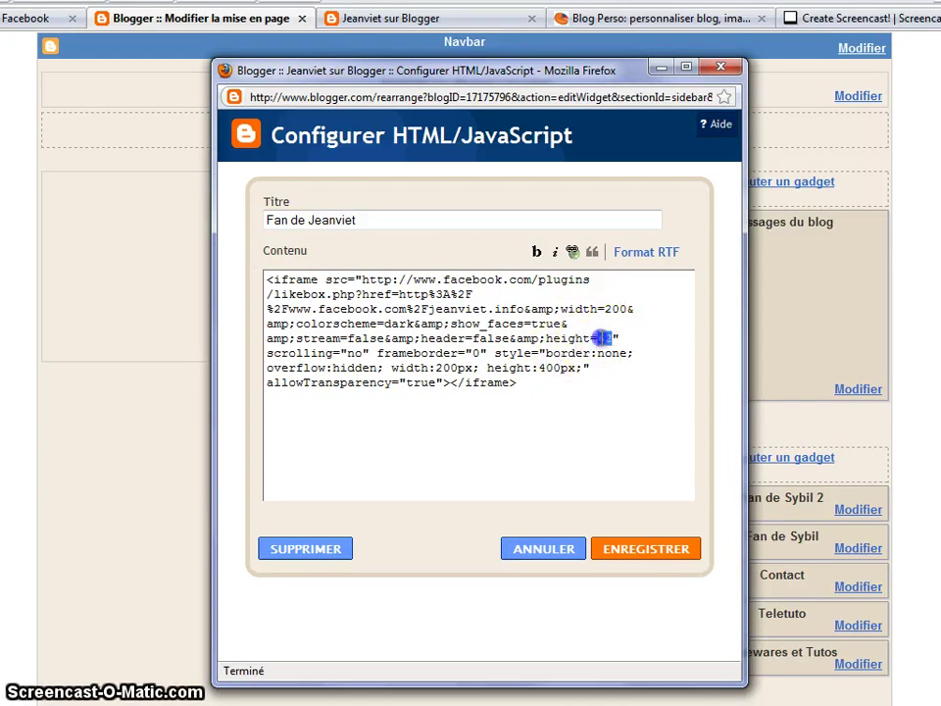
{"action": "type", "text": "400"}
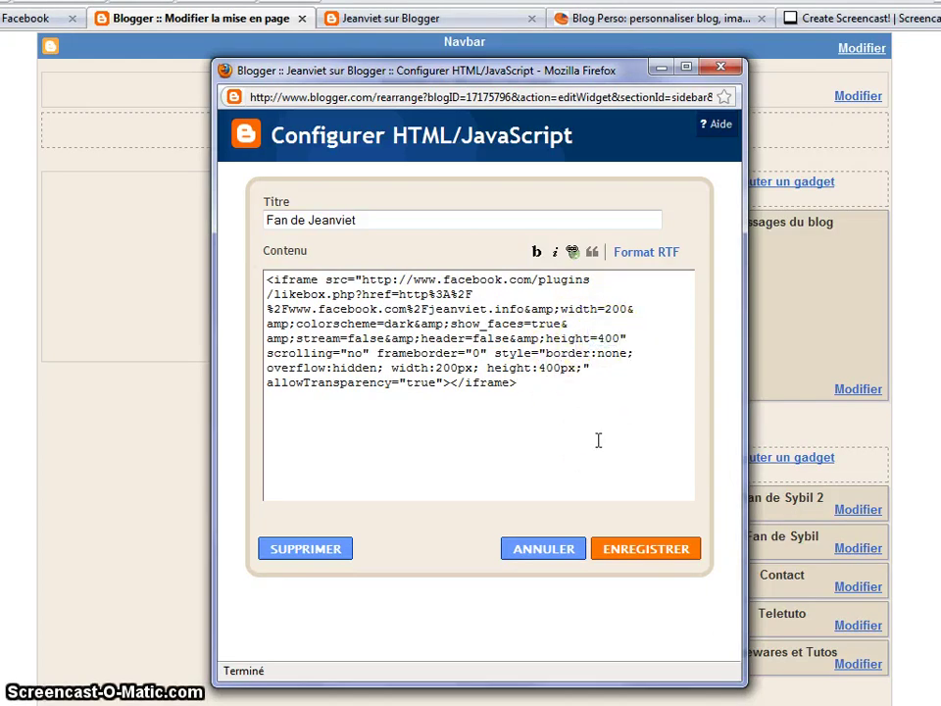
{"action": "left_click", "coordinate": [657, 548]}
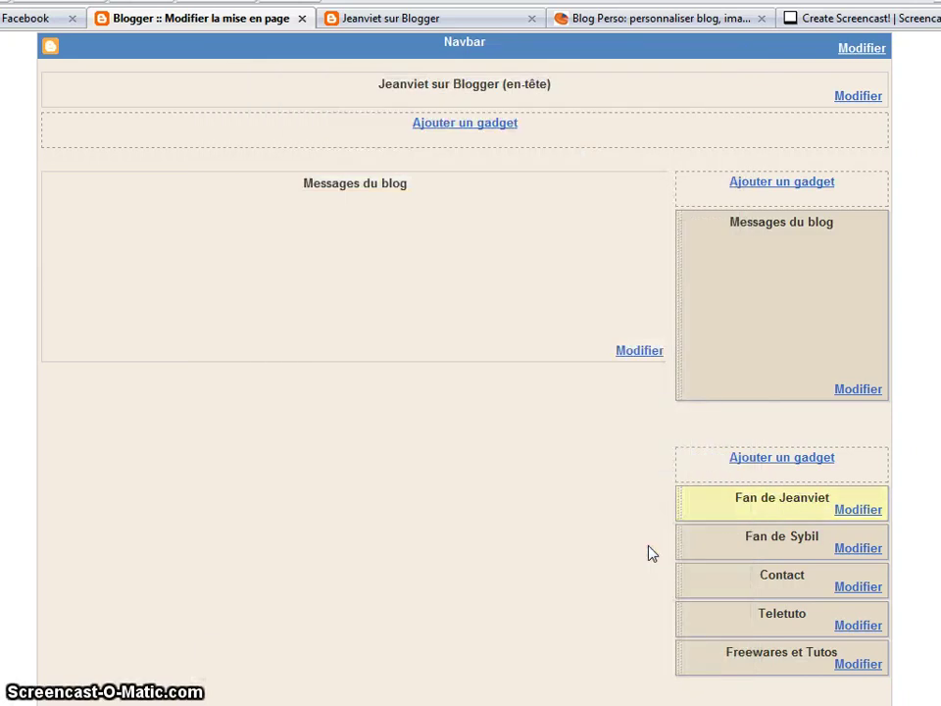
- Open the blog from the layout page to view the updated "Fan de Jeanviet" gadget
{"action": "scroll", "coordinate": [744, 504], "scroll_direction": "up", "scroll_amount": 2}
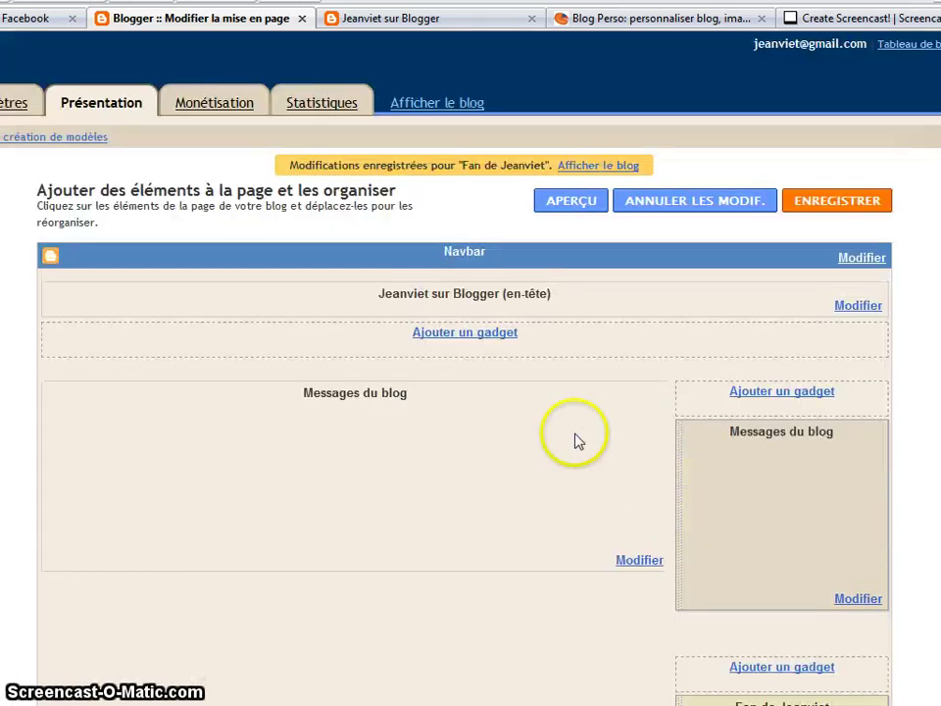
{"action": "left_click", "coordinate": [549, 201]}
{"action": "left_click", "coordinate": [438, 104]}
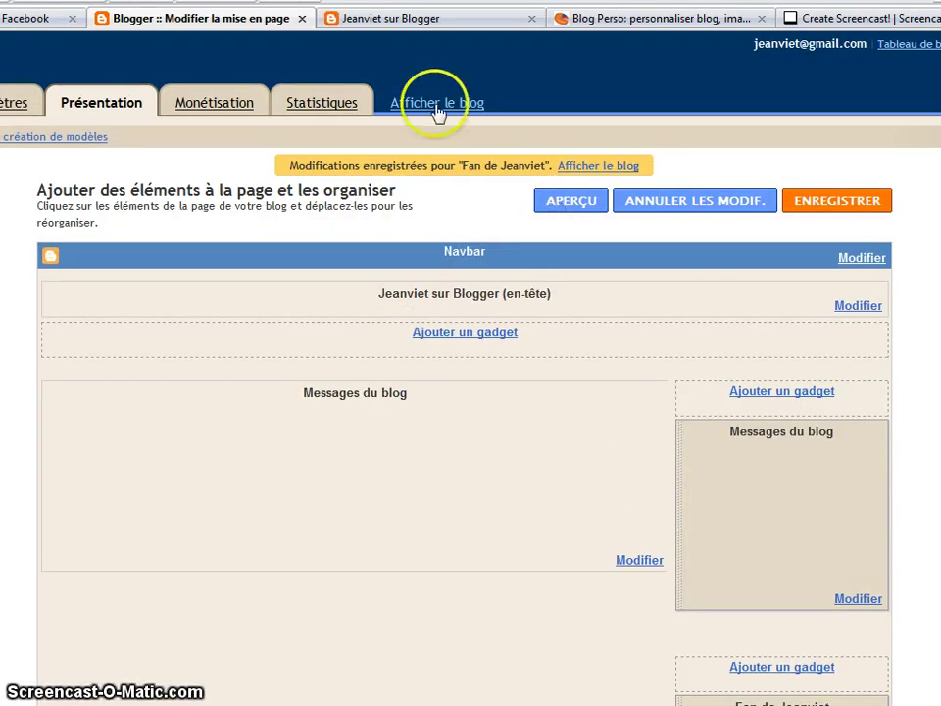
- Switch to the published "Jeanviet sur Blogger" page and compare the dark "Fan de Jeanviet" Like Box with the light one below it in the sidebar
{"action": "left_click", "coordinate": [357, 18]}
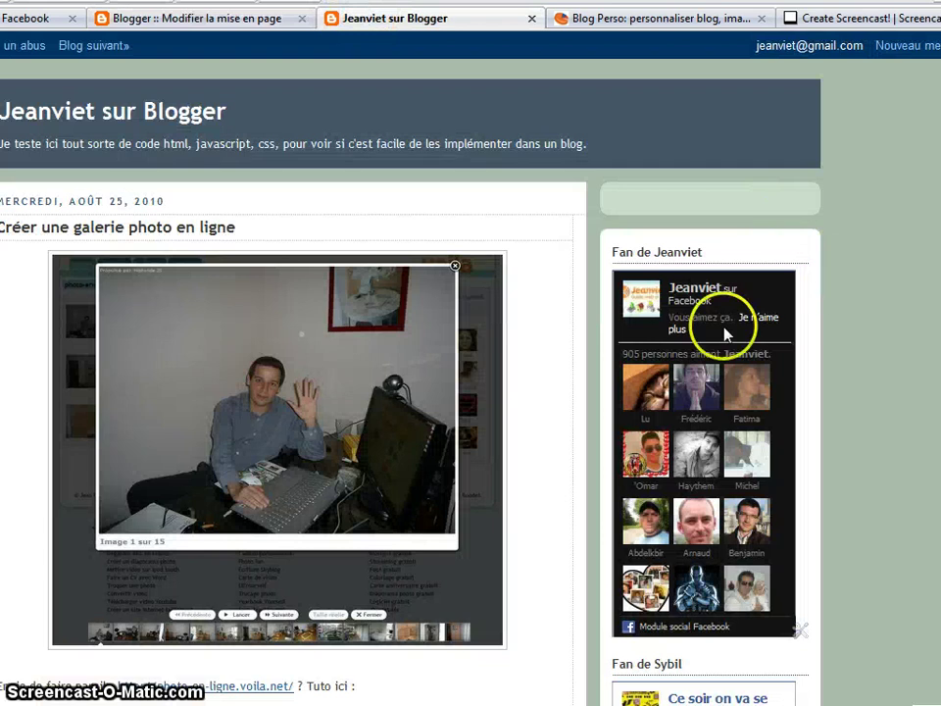
{"action": "scroll", "coordinate": [681, 314], "scroll_direction": "down", "scroll_amount": 1}
{"action": "scroll", "coordinate": [682, 314], "scroll_direction": "up", "scroll_amount": 1}
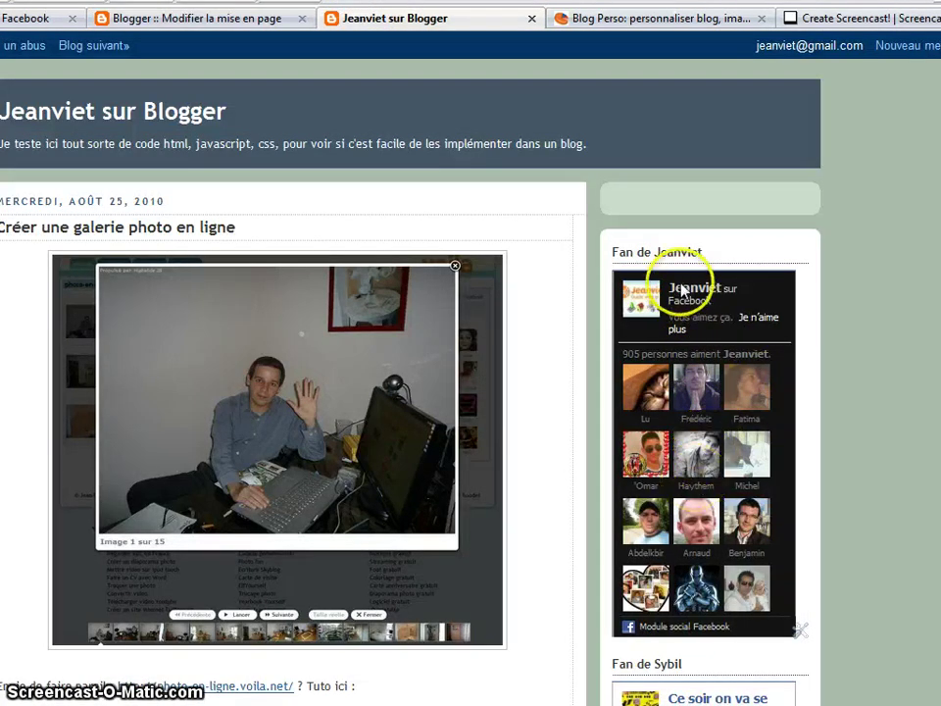
{"action": "scroll", "coordinate": [771, 334], "scroll_direction": "down", "scroll_amount": 2}
{"action": "scroll", "coordinate": [771, 334], "scroll_direction": "down", "scroll_amount": 1}
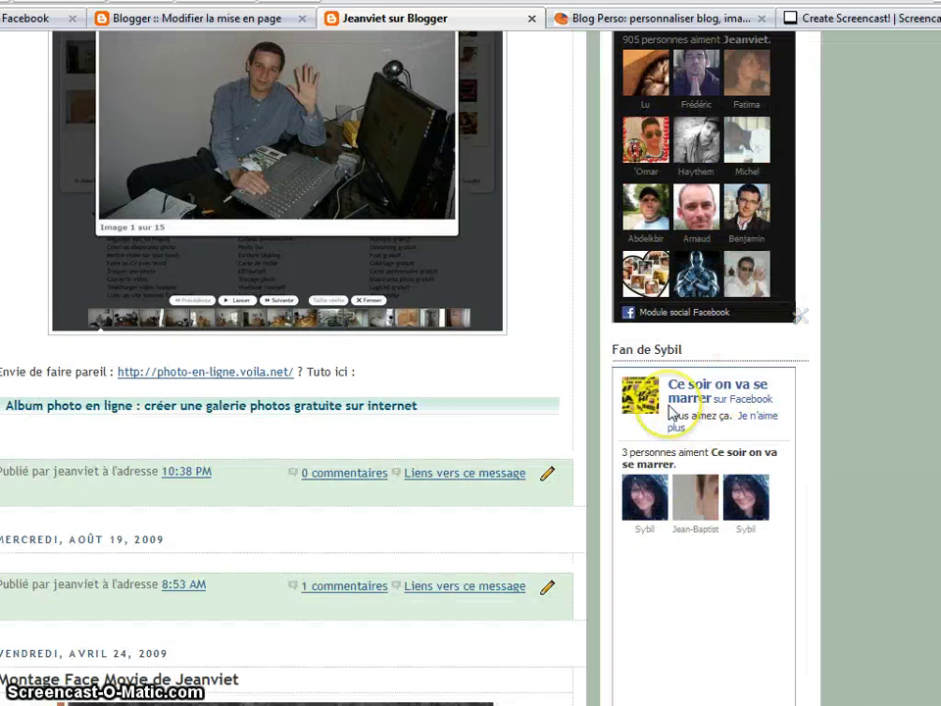
{"action": "scroll", "coordinate": [672, 412], "scroll_direction": "up", "scroll_amount": 3}
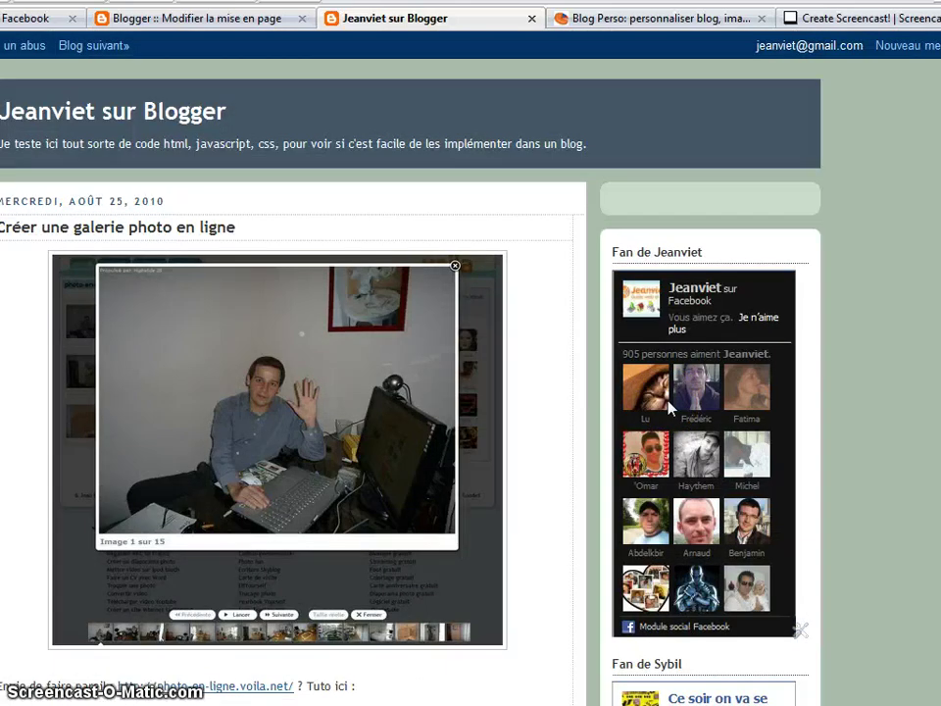
{"action": "left_click", "coordinate": [701, 409]}
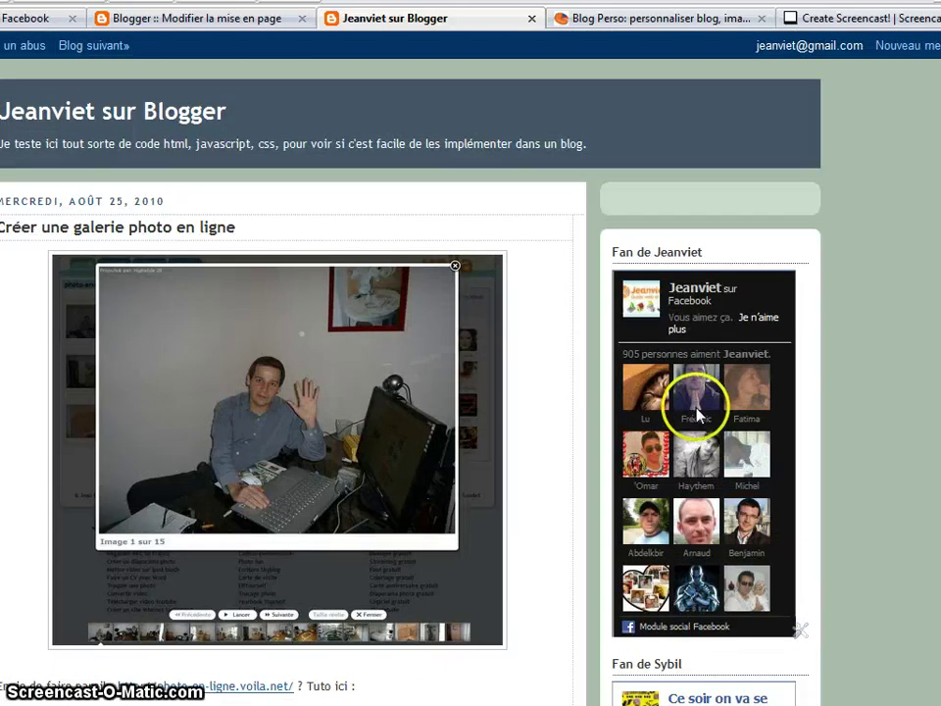
{"action": "scroll", "coordinate": [700, 409], "scroll_direction": "down", "scroll_amount": 3}
{"action": "scroll", "coordinate": [700, 409], "scroll_direction": "up", "scroll_amount": 3}
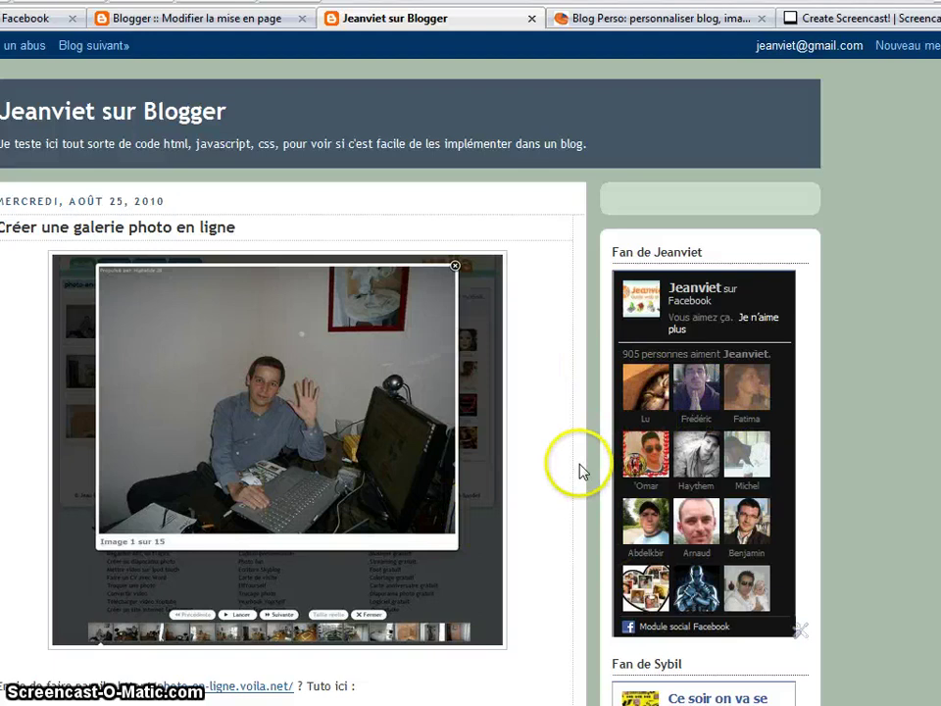
{"action": "scroll", "coordinate": [578, 466], "scroll_direction": "down", "scroll_amount": 3}
{"action": "scroll", "coordinate": [578, 466], "scroll_direction": "up", "scroll_amount": 3}
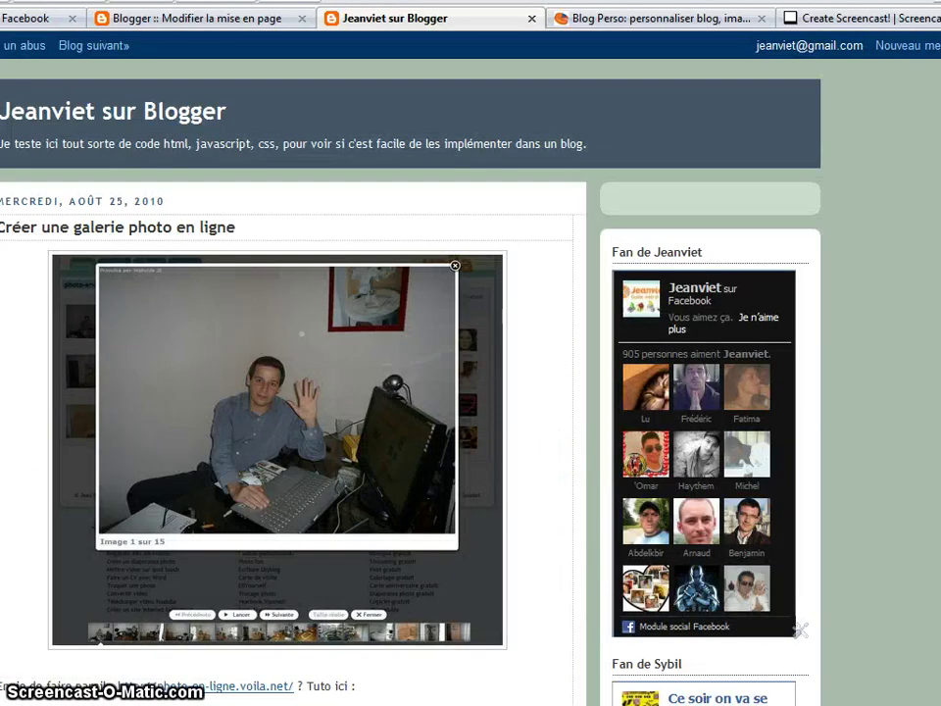